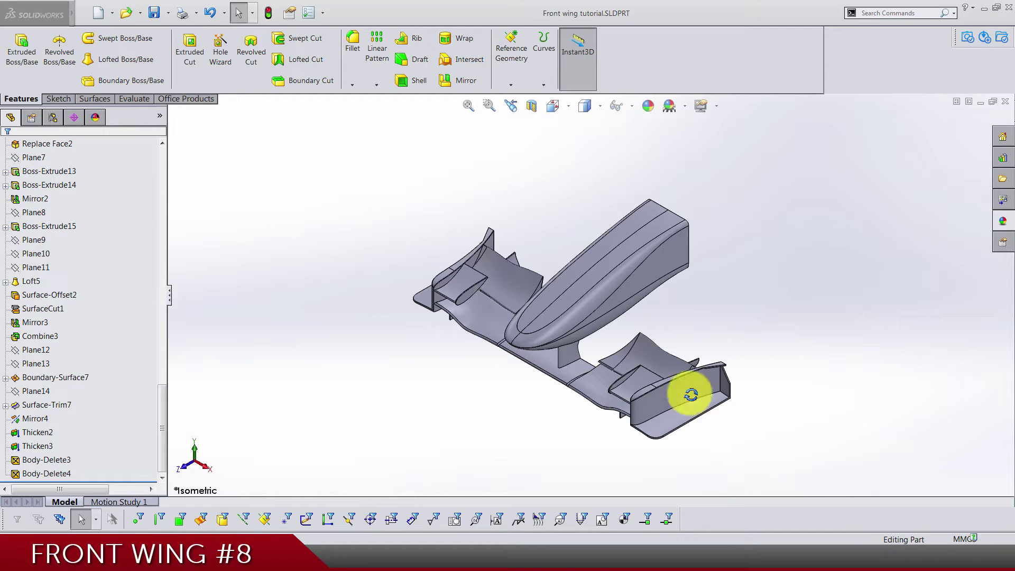
Round both edges of the small fin's tip under the wing with a 10 mm fillet.
{"action": "middle_click_drag", "start_coordinate": [687, 396], "coordinate": [716, 341]}
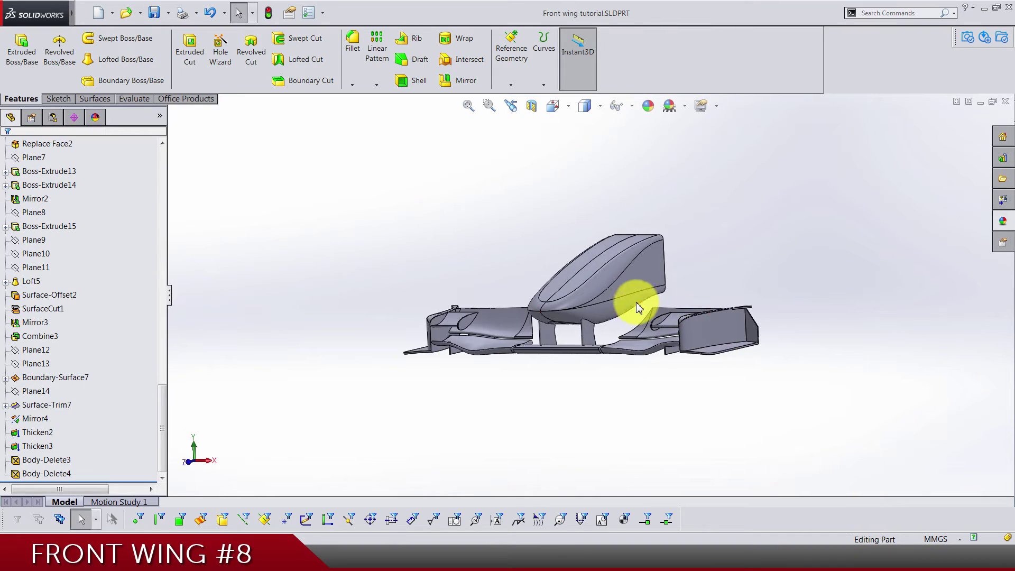
{"action": "scroll", "coordinate": [638, 309], "scroll_direction": "down", "scroll_amount": 3}
{"action": "mouse_move", "coordinate": [618, 345]}
{"action": "middle_mouse_down"}
{"action": "mouse_move", "coordinate": [664, 340]}
{"action": "mouse_move", "coordinate": [679, 268]}
{"action": "mouse_move", "coordinate": [663, 305]}
{"action": "mouse_move", "coordinate": [623, 319]}
{"action": "mouse_move", "coordinate": [604, 251]}
{"action": "mouse_move", "coordinate": [620, 332]}
{"action": "mouse_move", "coordinate": [600, 442]}
{"action": "mouse_move", "coordinate": [596, 268]}
{"action": "mouse_move", "coordinate": [632, 216]}
{"action": "mouse_move", "coordinate": [611, 277]}
{"action": "mouse_move", "coordinate": [605, 360]}
{"action": "middle_mouse_up"}
{"action": "scroll", "coordinate": [605, 359], "scroll_direction": "down", "scroll_amount": 2}
{"action": "scroll", "coordinate": [600, 351], "scroll_direction": "up", "scroll_amount": 2}
{"action": "middle_click_drag", "start_coordinate": [537, 328], "coordinate": [531, 268]}
{"action": "scroll", "coordinate": [531, 268], "scroll_direction": "down", "scroll_amount": 3}
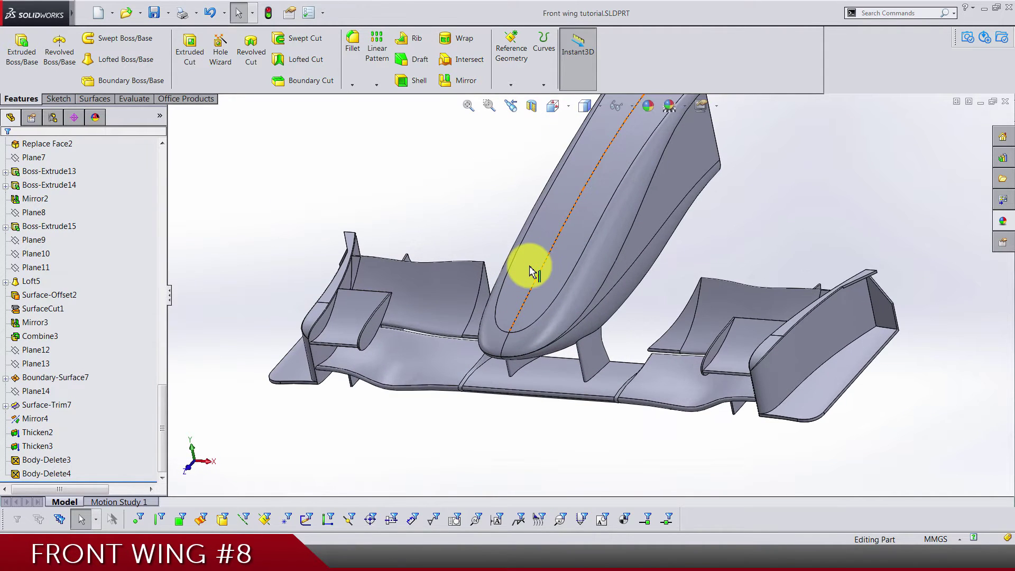
{"action": "left_click", "coordinate": [354, 55]}
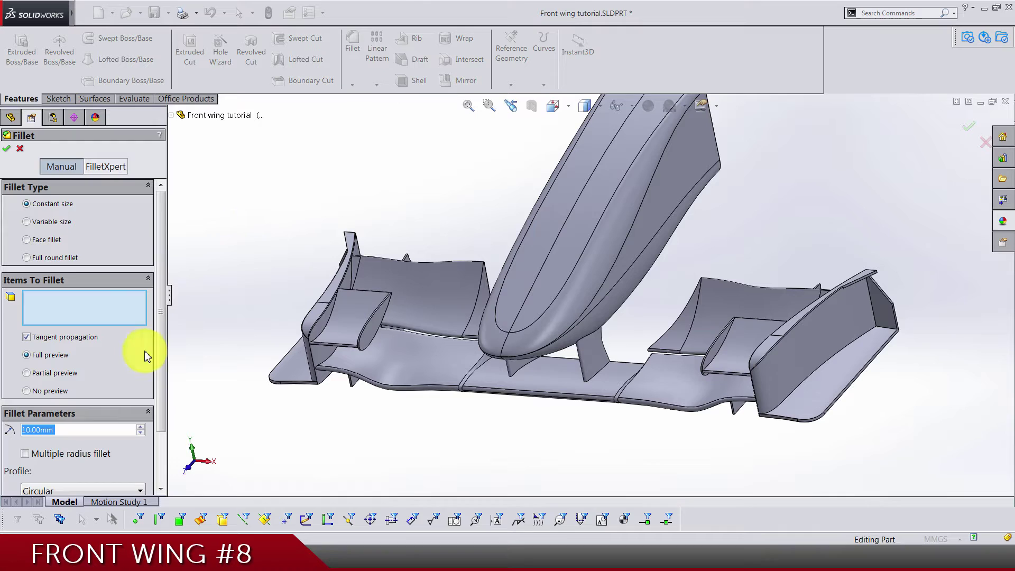
{"action": "double_click", "coordinate": [87, 431]}
{"action": "scroll", "coordinate": [687, 392], "scroll_direction": "down", "scroll_amount": 5}
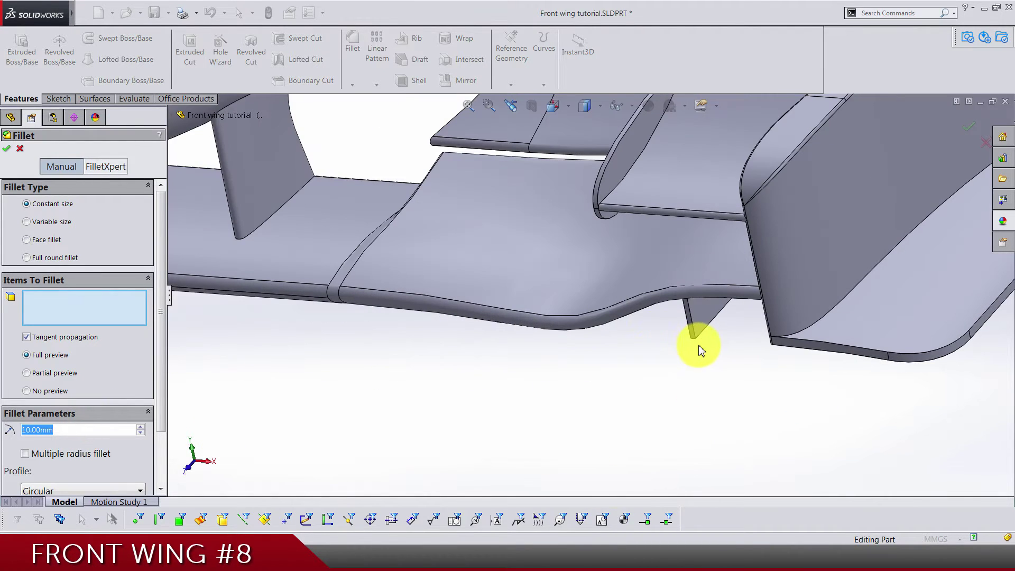
{"action": "scroll", "coordinate": [426, 331], "scroll_direction": "up", "scroll_amount": 5}
{"action": "scroll", "coordinate": [267, 231], "scroll_direction": "down", "scroll_amount": 10}
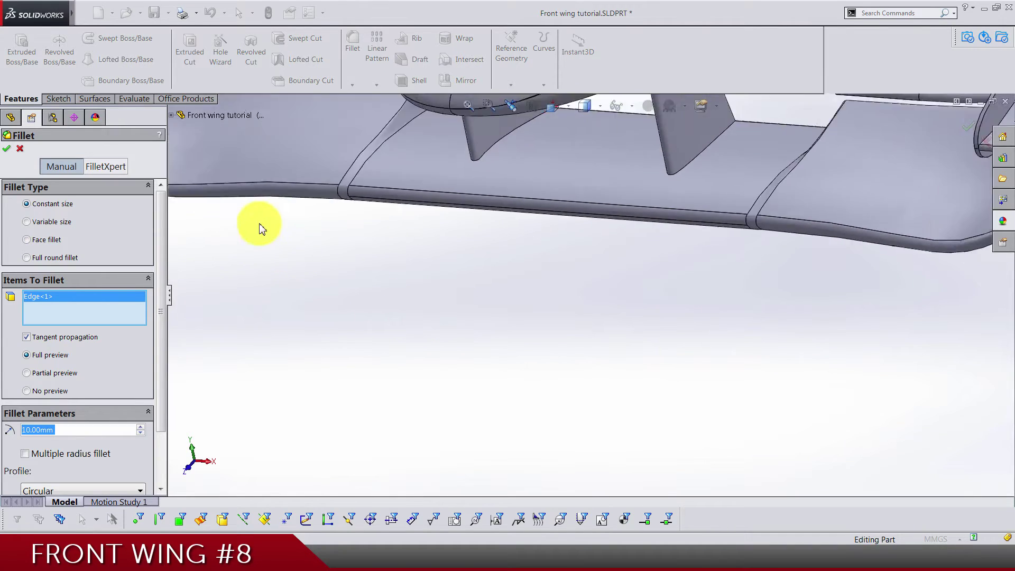
{"action": "left_click", "coordinate": [335, 293]}
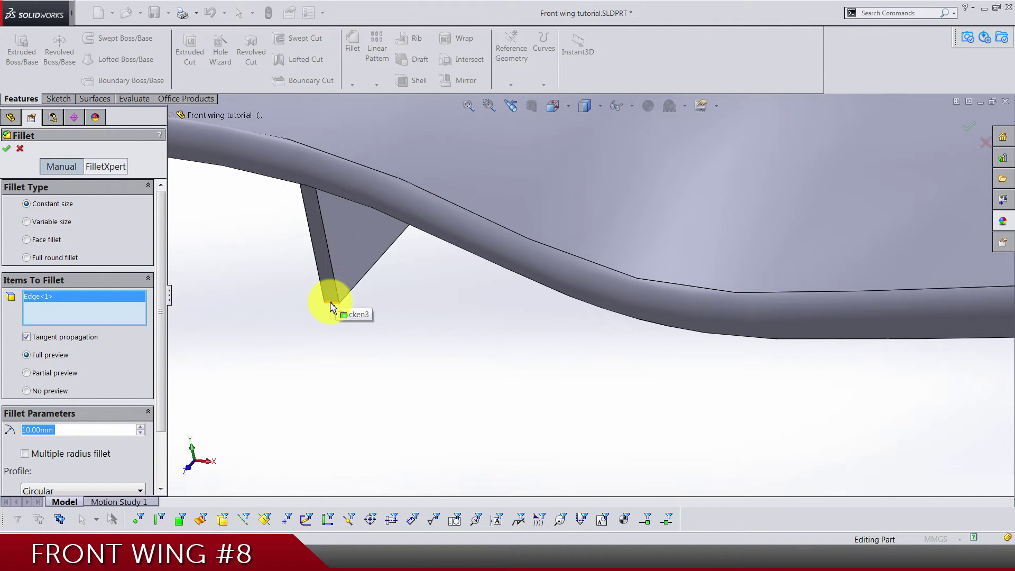
{"action": "left_click", "coordinate": [331, 306]}
{"action": "key", "text": "Return"}
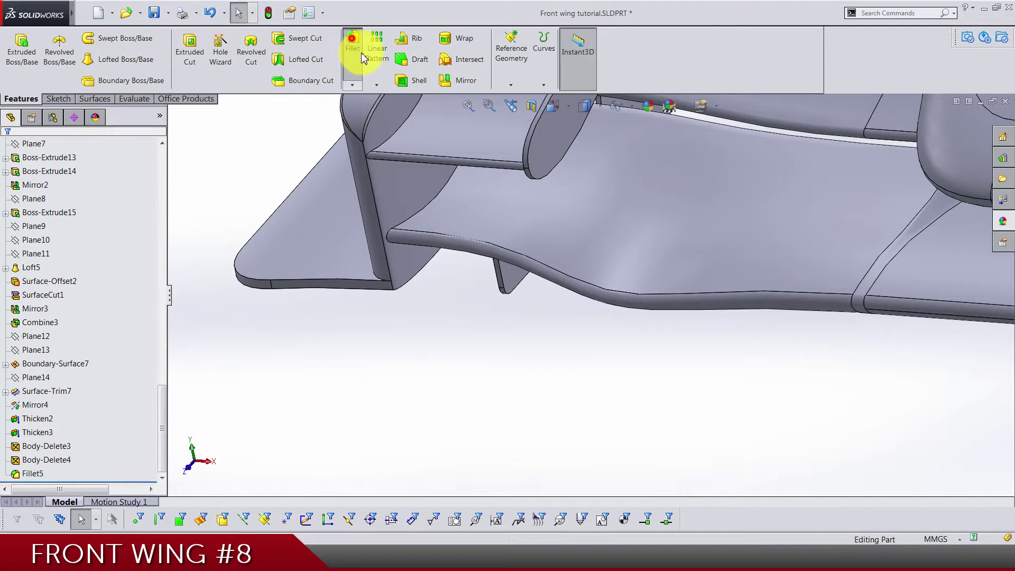
Apply a 10 mm fillet to two endplate corner edges.
{"action": "left_click", "coordinate": [352, 42]}
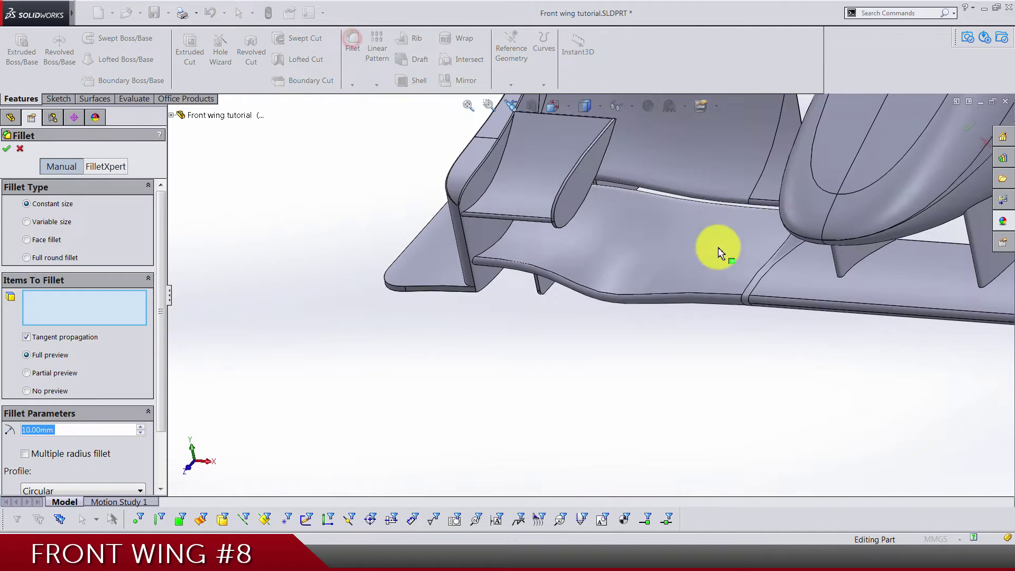
{"action": "scroll", "coordinate": [834, 238], "scroll_direction": "up", "scroll_amount": 3}
{"action": "scroll", "coordinate": [536, 373], "scroll_direction": "down", "scroll_amount": 8}
{"action": "scroll", "coordinate": [633, 302], "scroll_direction": "down", "scroll_amount": 3}
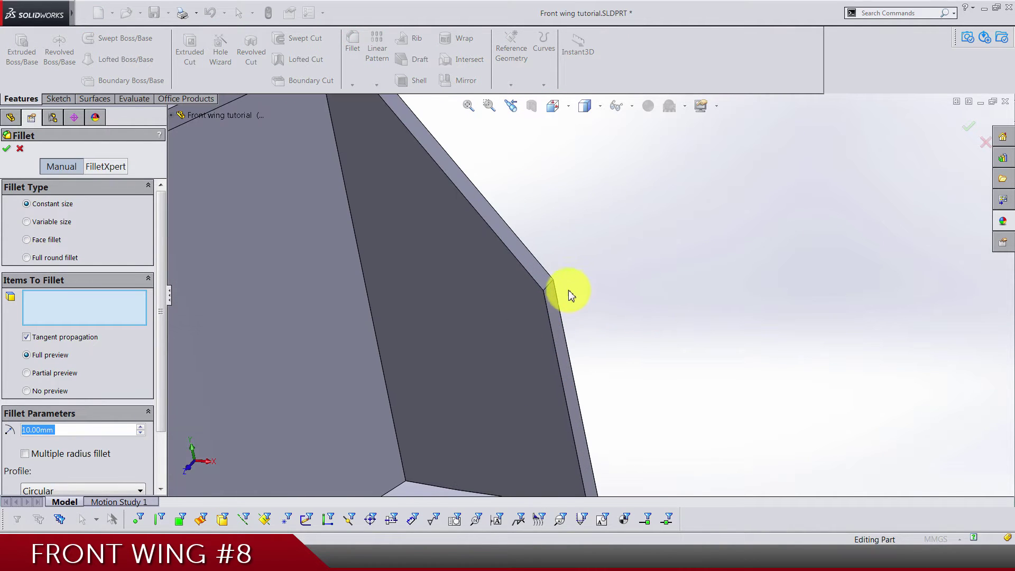
{"action": "left_click", "coordinate": [551, 290]}
{"action": "scroll", "coordinate": [399, 293], "scroll_direction": "up", "scroll_amount": 10}
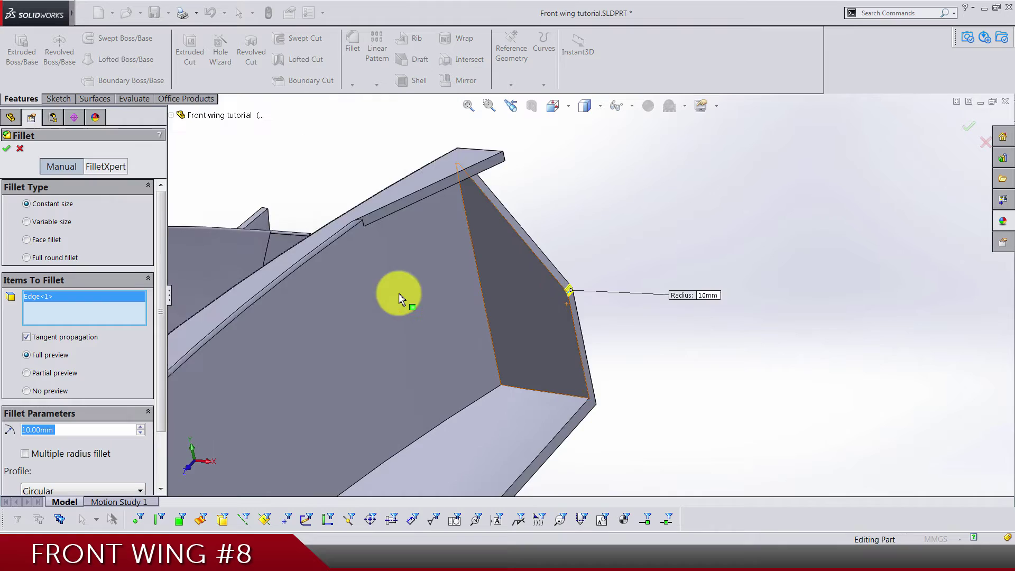
{"action": "scroll", "coordinate": [403, 277], "scroll_direction": "down", "scroll_amount": 10}
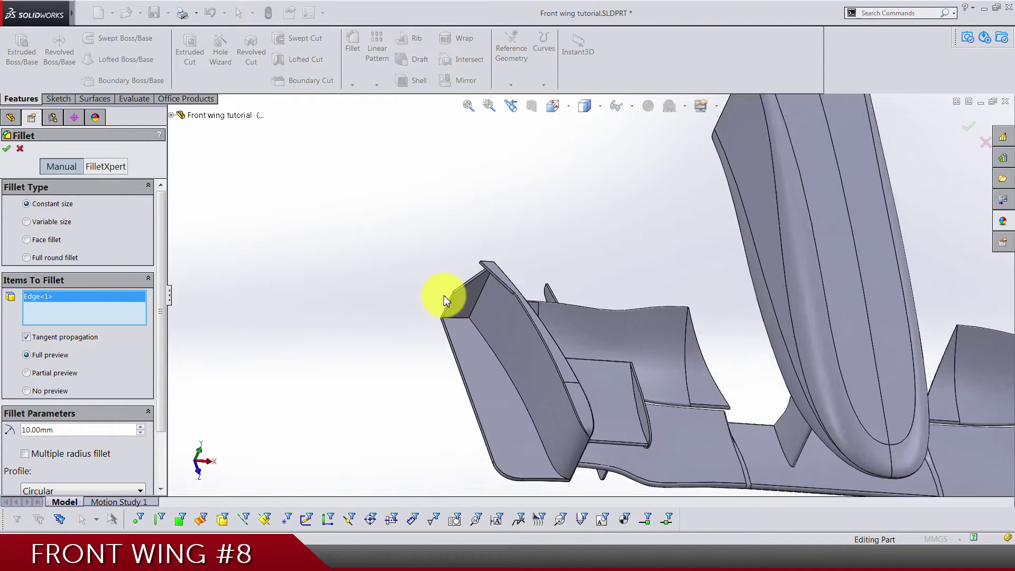
{"action": "left_click", "coordinate": [578, 231]}
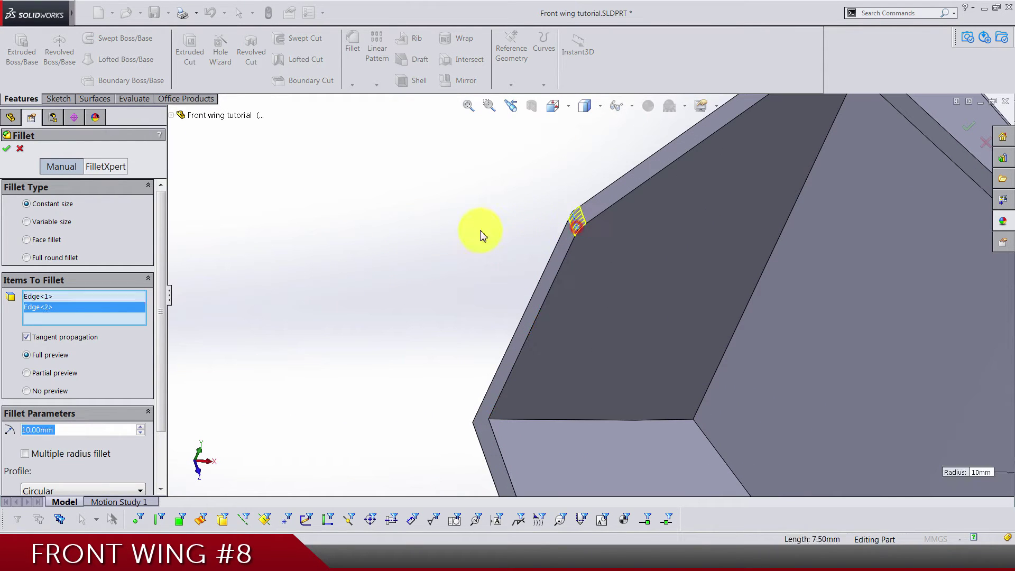
{"action": "key", "text": "Return"}
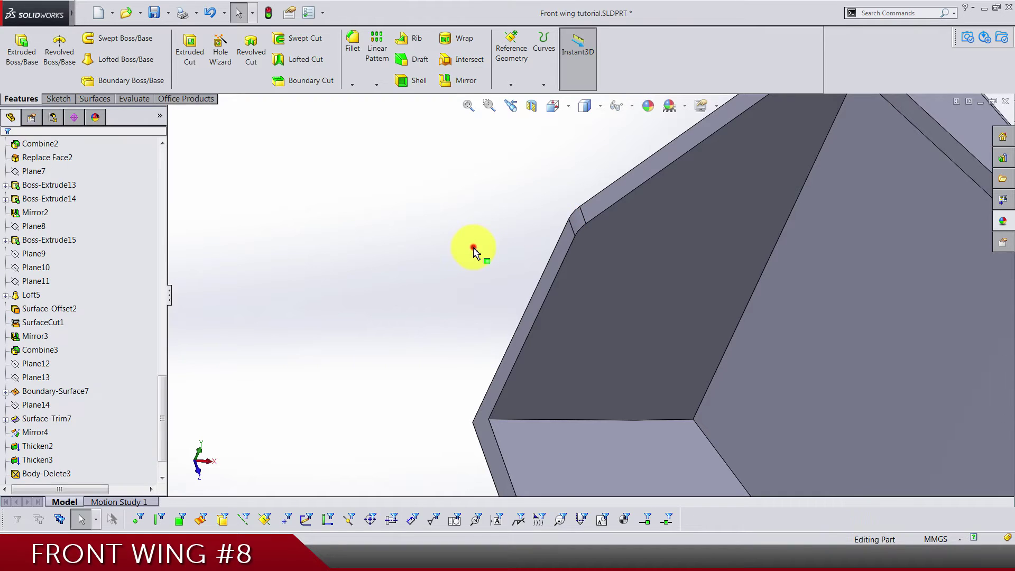
{"action": "scroll", "coordinate": [474, 252], "scroll_direction": "up", "scroll_amount": 5}
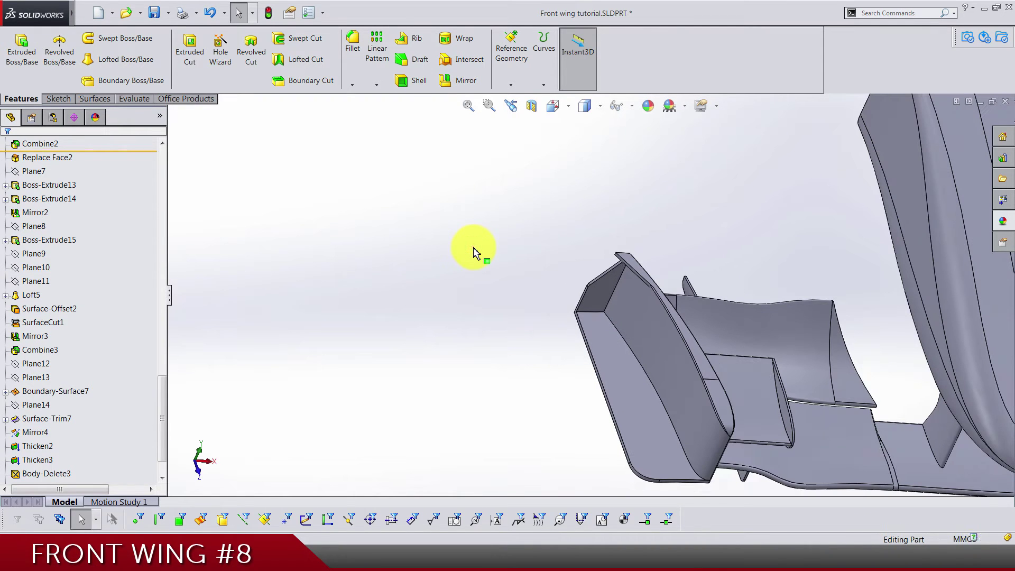
Start a 1 mm fillet and select the endplate's top edge.
{"action": "scroll", "coordinate": [473, 253], "scroll_direction": "up", "scroll_amount": 4}
{"action": "scroll", "coordinate": [741, 311], "scroll_direction": "down", "scroll_amount": 3}
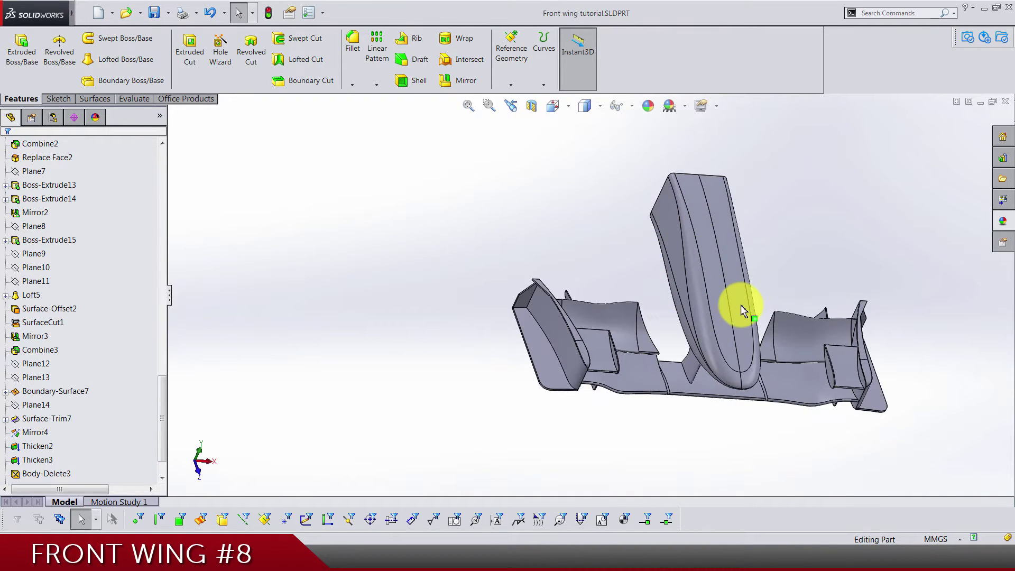
{"action": "middle_click_drag", "start_coordinate": [746, 306], "coordinate": [729, 351]}
{"action": "scroll", "coordinate": [726, 346], "scroll_direction": "down", "scroll_amount": 3}
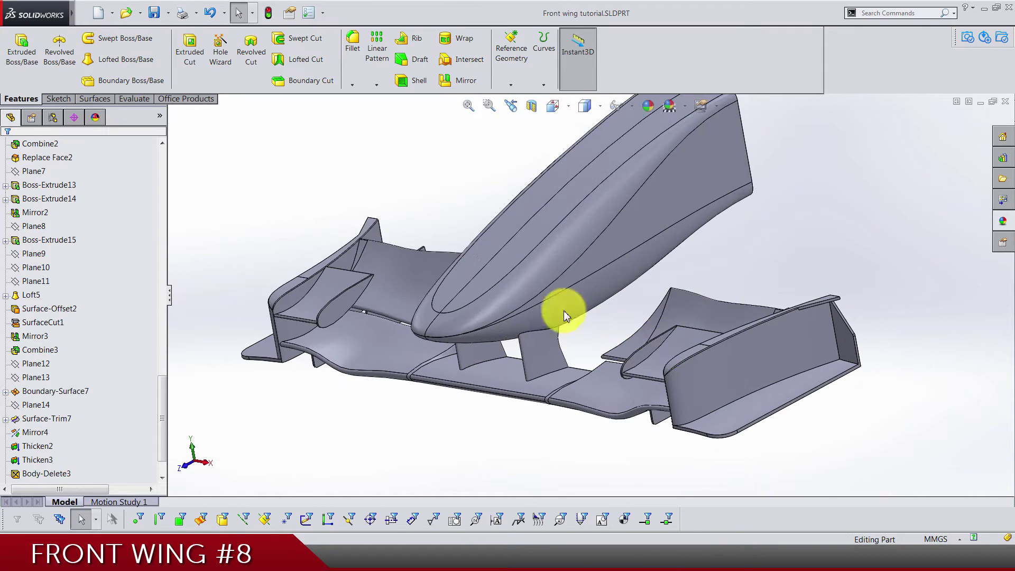
{"action": "left_click", "coordinate": [351, 69]}
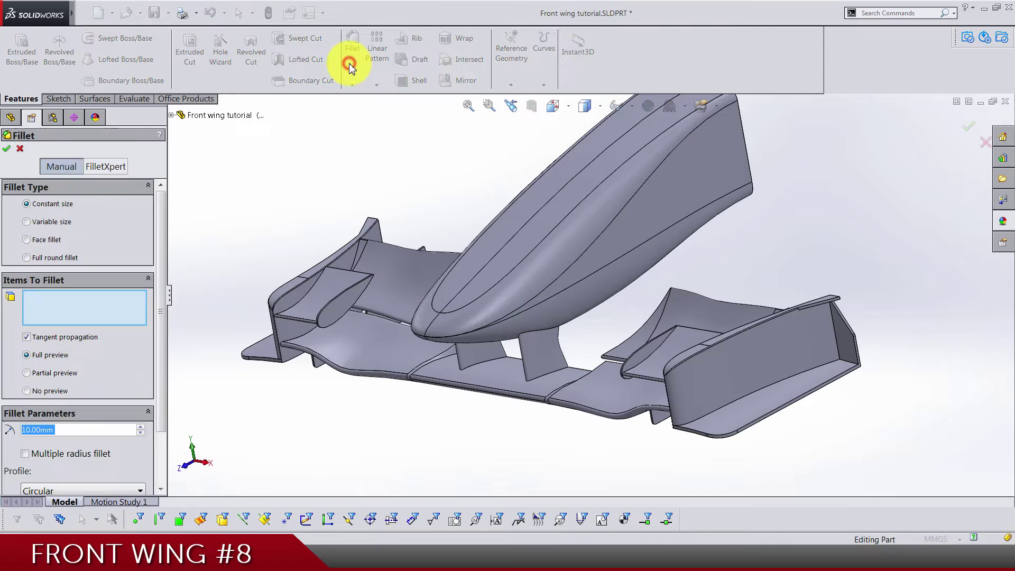
{"action": "type", "text": "1"}
{"action": "key", "text": "Return"}
{"action": "scroll", "coordinate": [617, 324], "scroll_direction": "down", "scroll_amount": 3}
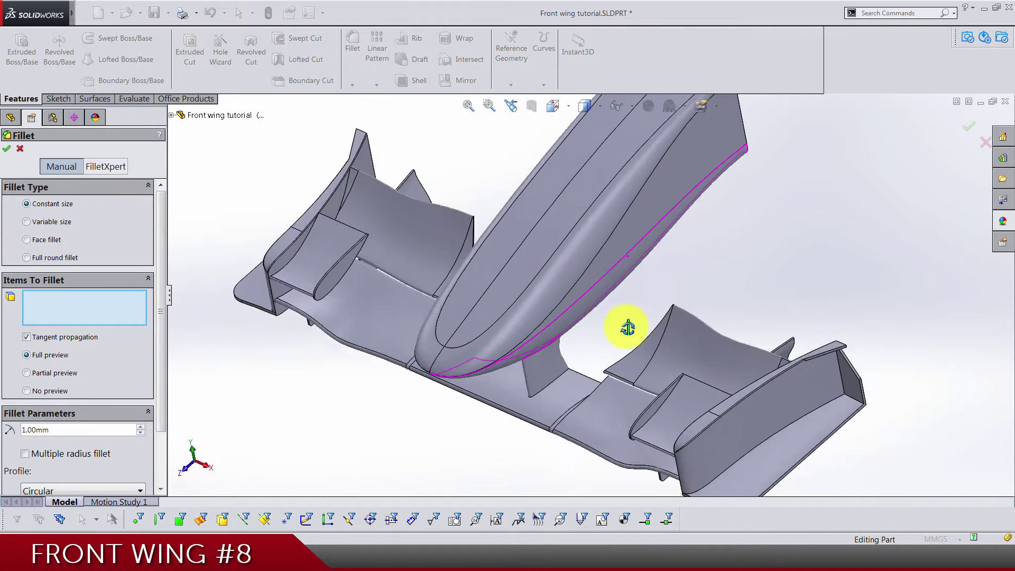
{"action": "scroll", "coordinate": [843, 385], "scroll_direction": "down", "scroll_amount": 5}
{"action": "scroll", "coordinate": [595, 275], "scroll_direction": "down", "scroll_amount": 2}
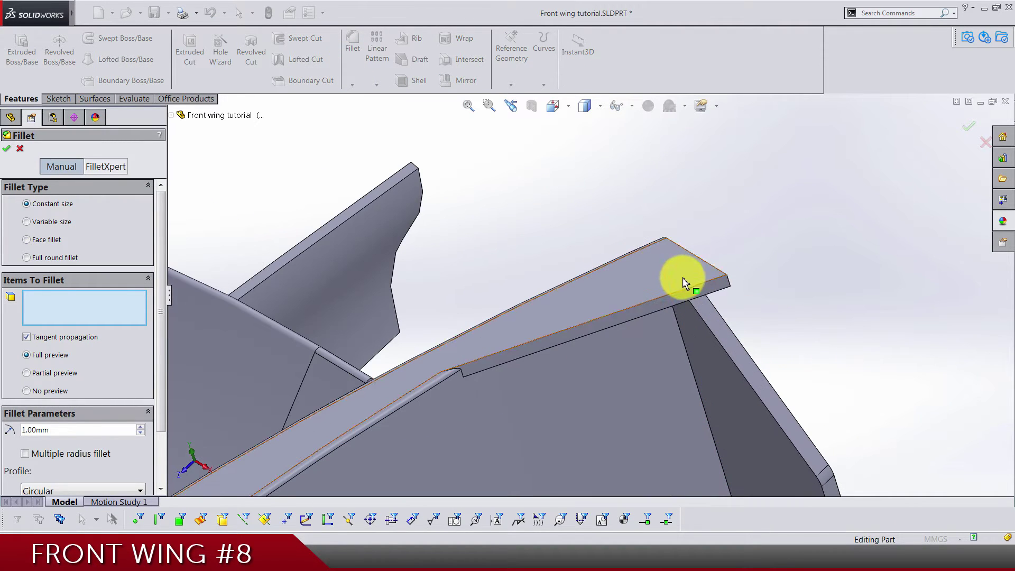
{"action": "left_click", "coordinate": [732, 286]}
Add the small corner edge, drop the stray face, and accept the 1 mm fillet.
{"action": "middle_click_drag", "start_coordinate": [518, 256], "coordinate": [335, 362]}
{"action": "scroll", "coordinate": [317, 335], "scroll_direction": "down", "scroll_amount": 5}
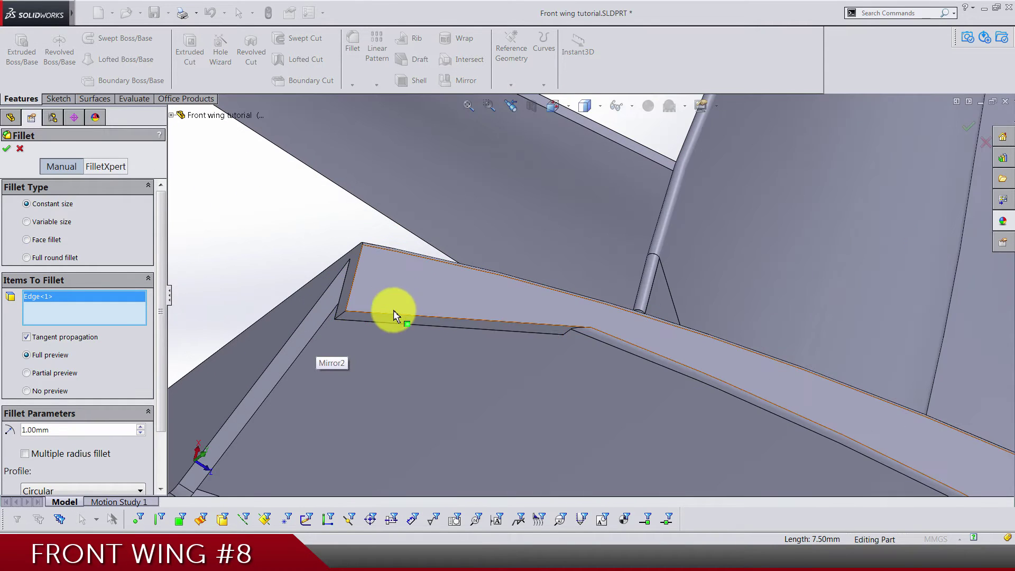
{"action": "left_click", "coordinate": [339, 313]}
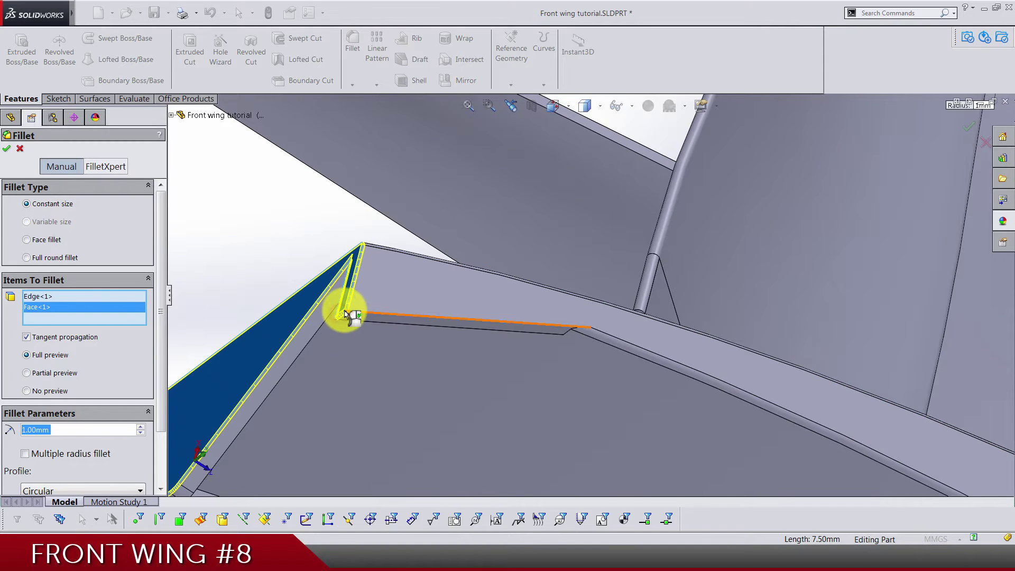
{"action": "scroll", "coordinate": [318, 314], "scroll_direction": "down", "scroll_amount": 3}
{"action": "left_click", "coordinate": [408, 316]}
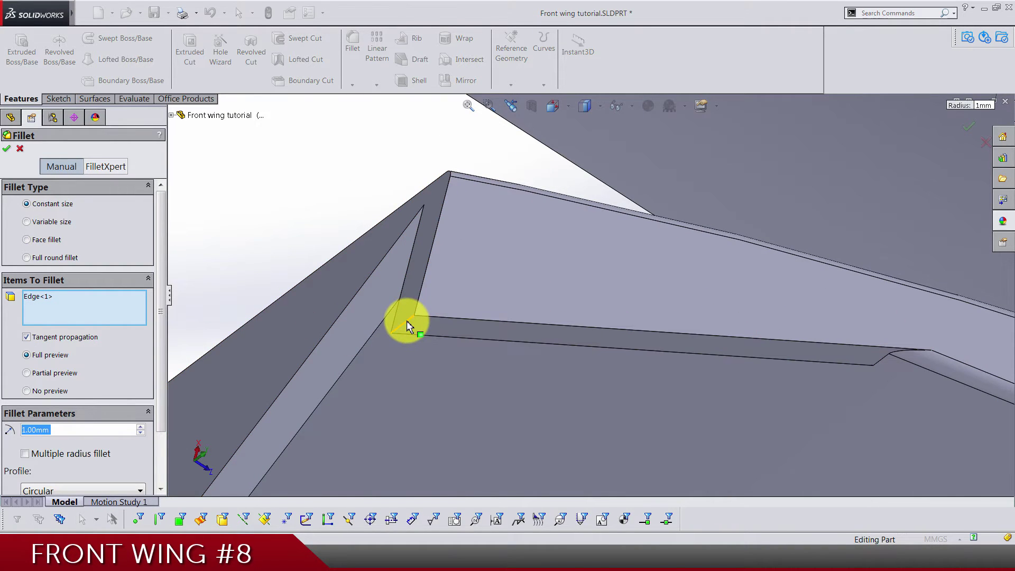
{"action": "left_click", "coordinate": [405, 322]}
{"action": "key", "text": "Return"}
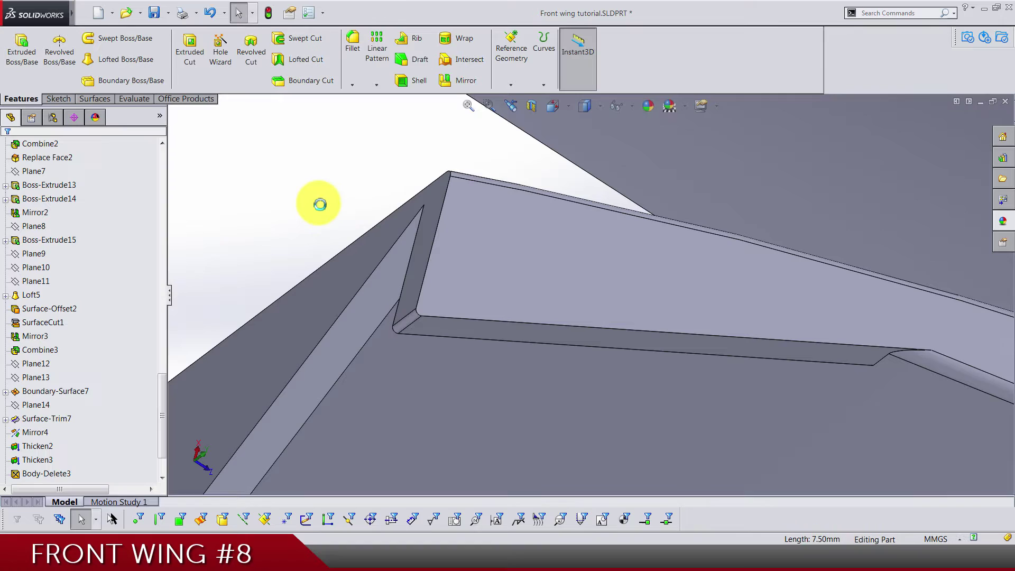
Apply a 1 mm fillet to the thin strip face on the wing, creating Fillet8.
{"action": "scroll", "coordinate": [328, 212], "scroll_direction": "up", "scroll_amount": 5}
{"action": "scroll", "coordinate": [338, 222], "scroll_direction": "up", "scroll_amount": 5}
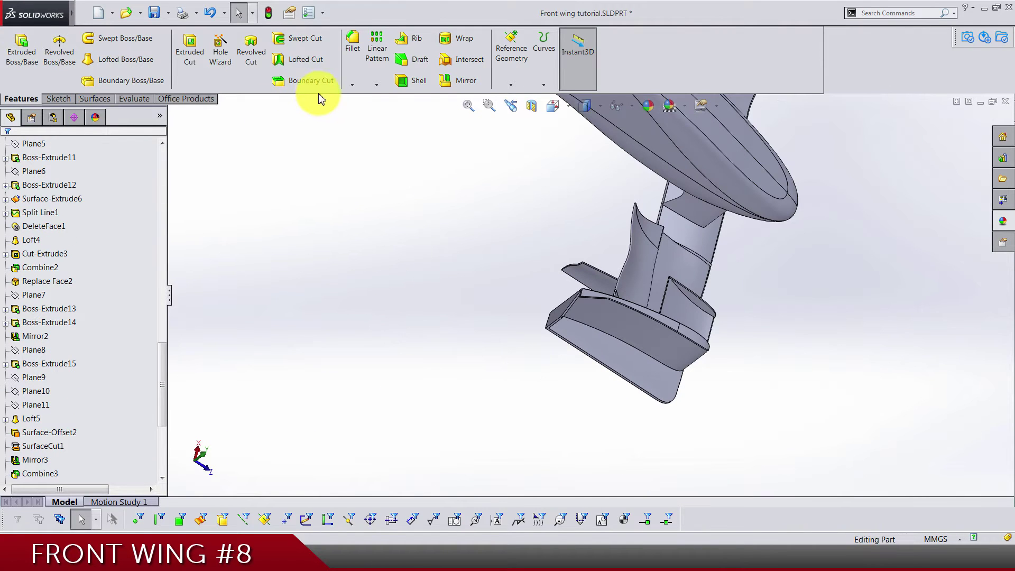
{"action": "left_click", "coordinate": [351, 68]}
{"action": "scroll", "coordinate": [581, 204], "scroll_direction": "down", "scroll_amount": 8}
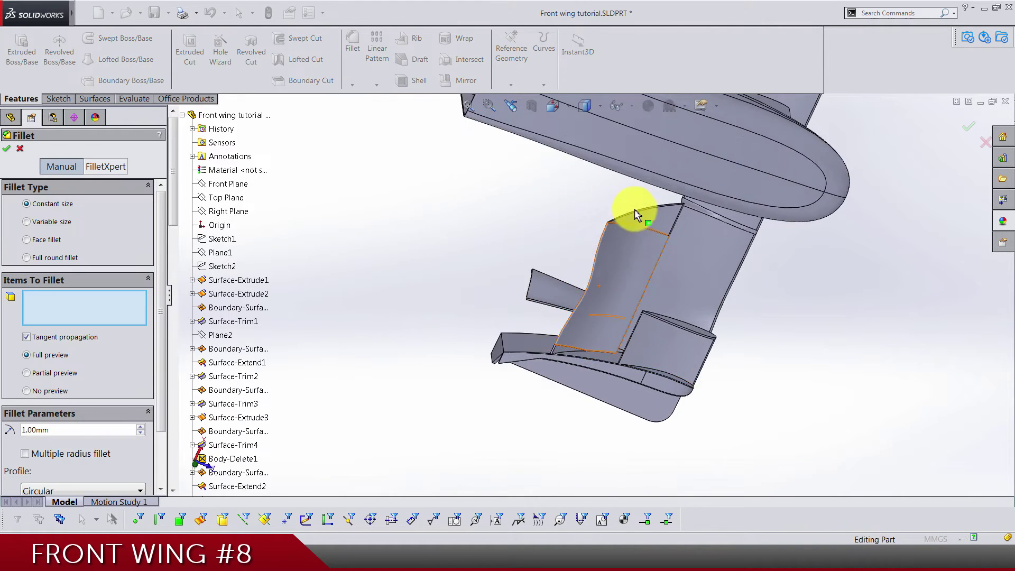
{"action": "left_click", "coordinate": [639, 252]}
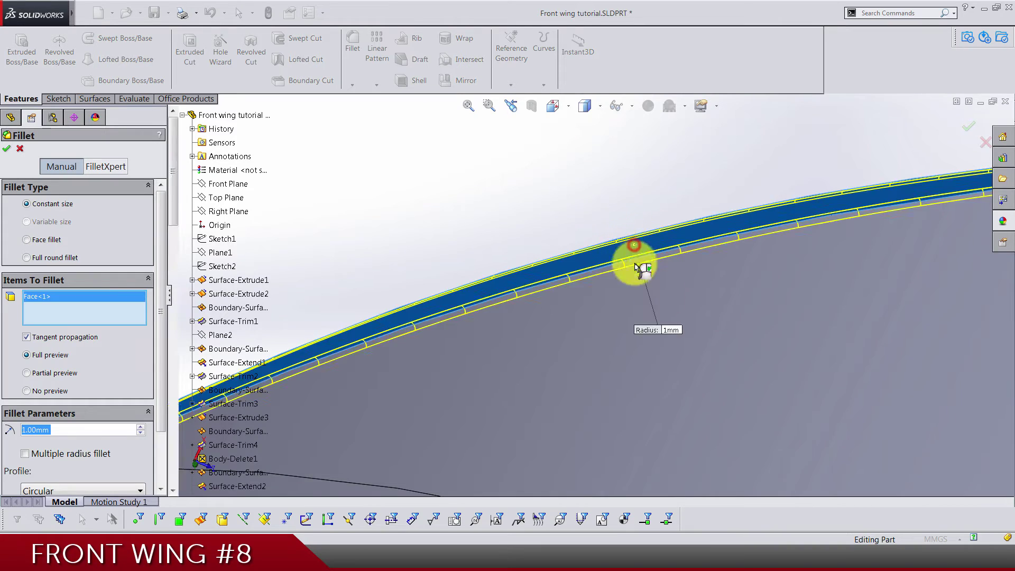
{"action": "scroll", "coordinate": [745, 344], "scroll_direction": "up", "scroll_amount": 5}
{"action": "middle_click_drag", "start_coordinate": [746, 314], "coordinate": [716, 213]}
{"action": "scroll", "coordinate": [716, 214], "scroll_direction": "down", "scroll_amount": 6}
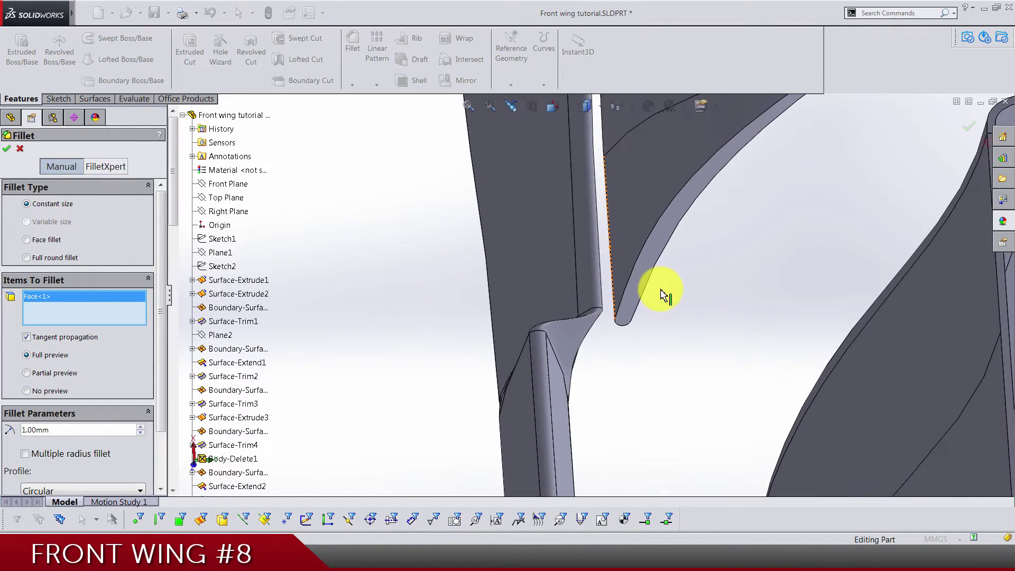
{"action": "right_click", "coordinate": [658, 324]}
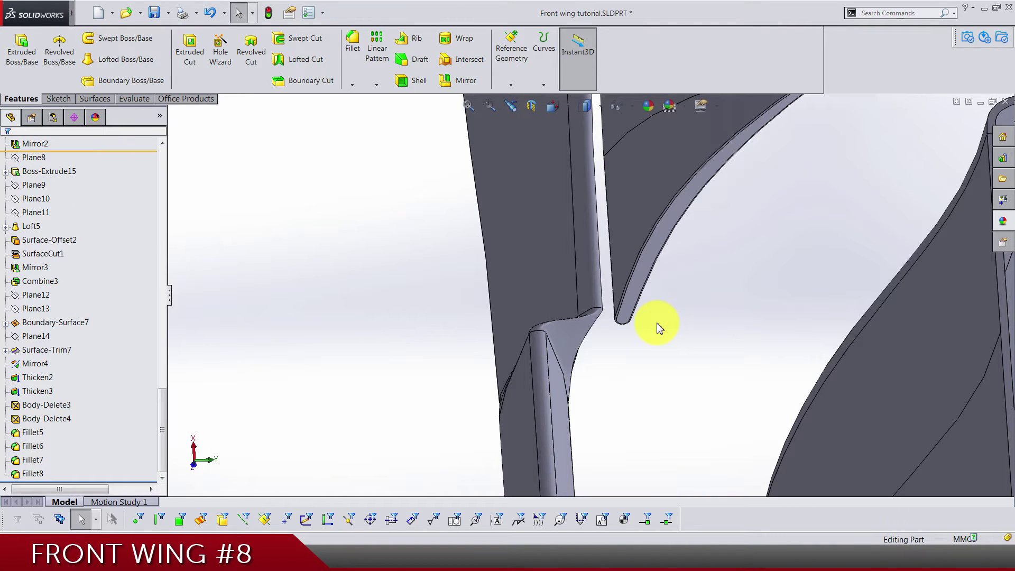
Save the part and select the first flap's edge and face for a new fillet.
{"action": "key", "text": "ctrl+s"}
{"action": "scroll", "coordinate": [657, 322], "scroll_direction": "up", "scroll_amount": 8}
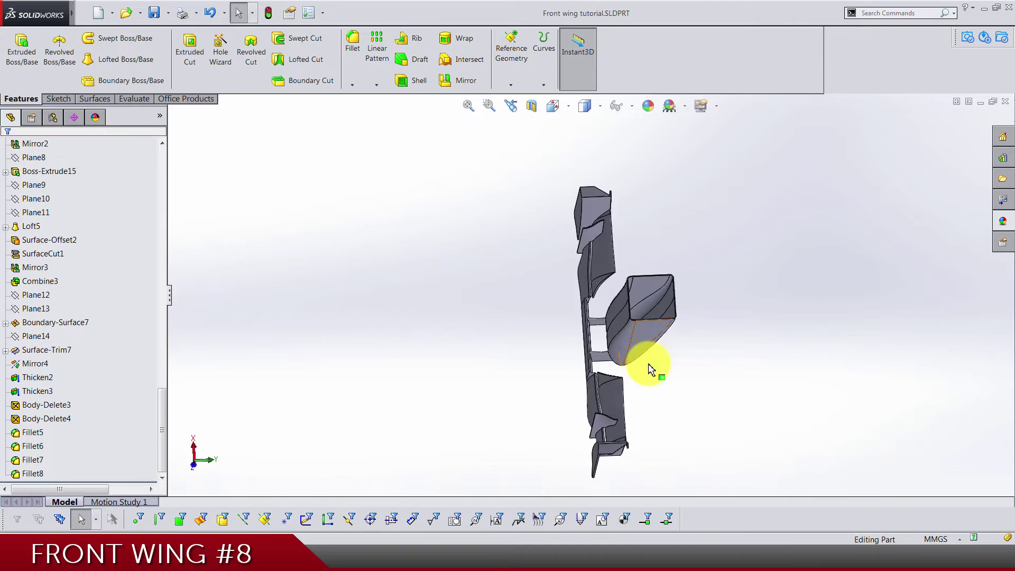
{"action": "middle_click_drag", "start_coordinate": [652, 367], "coordinate": [620, 380]}
{"action": "scroll", "coordinate": [620, 381], "scroll_direction": "down", "scroll_amount": 10}
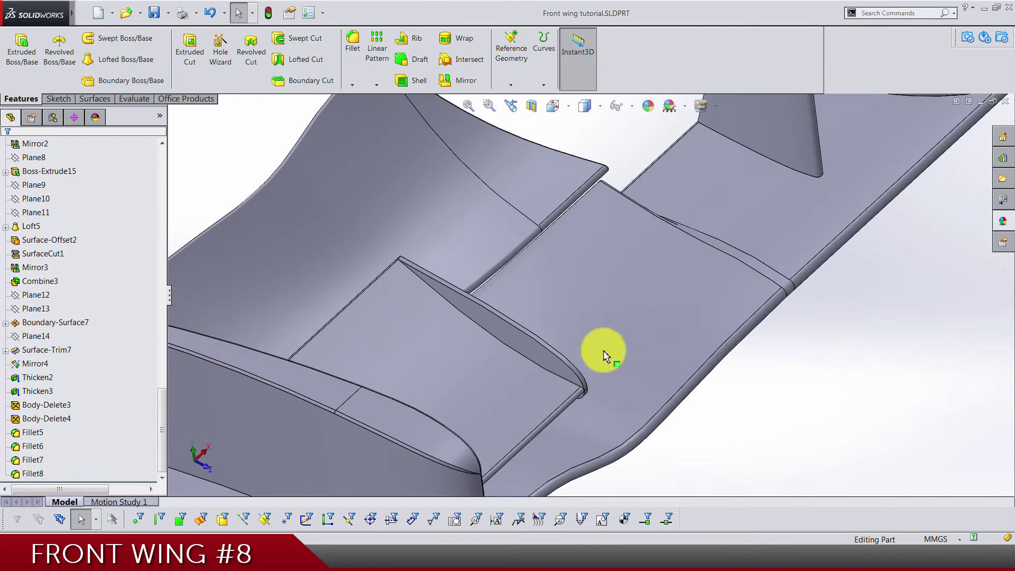
{"action": "left_click", "coordinate": [346, 69]}
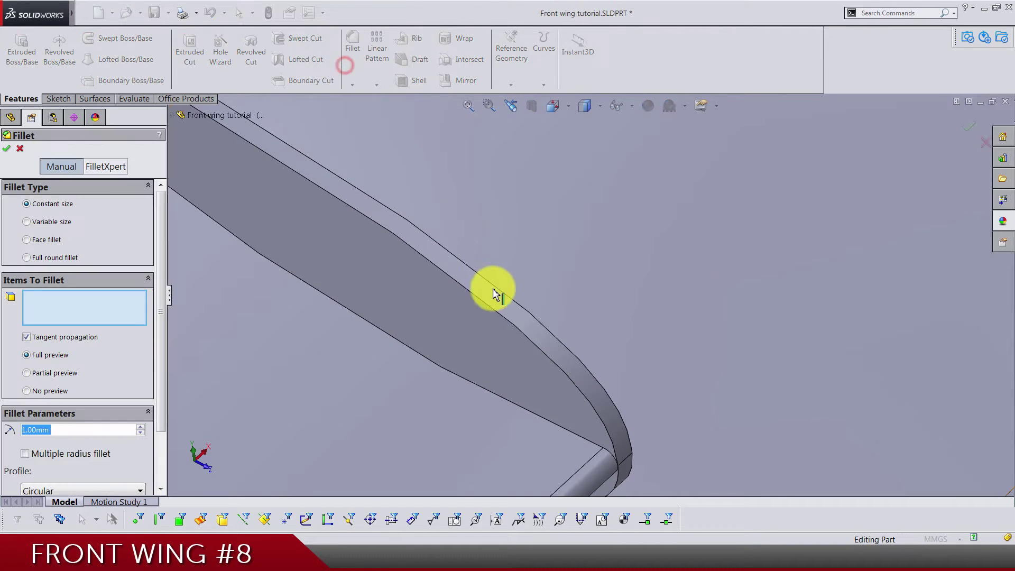
{"action": "left_click", "coordinate": [502, 315]}
{"action": "left_click", "coordinate": [543, 362]}
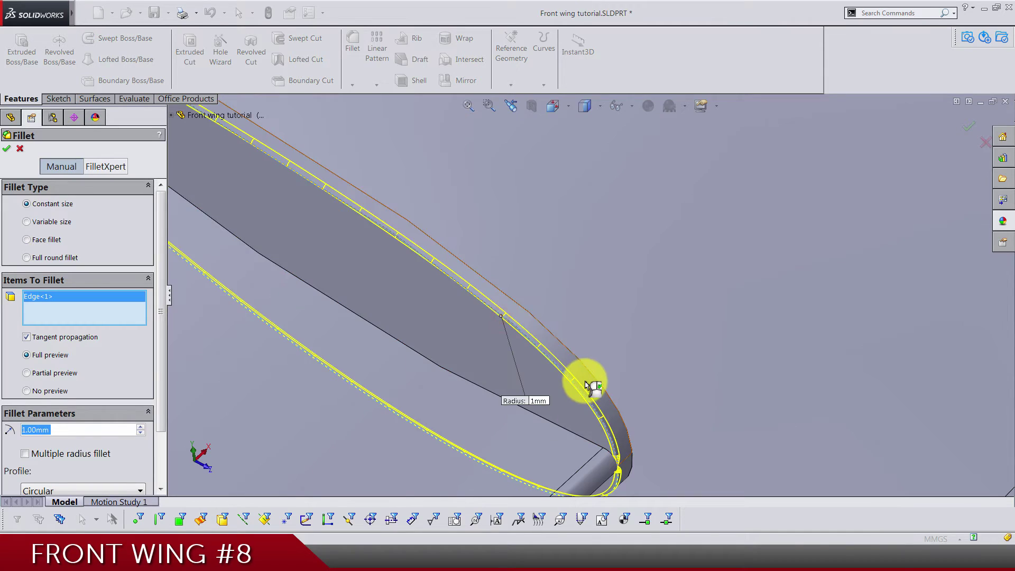
{"action": "middle_click_drag", "start_coordinate": [585, 385], "coordinate": [512, 362]}
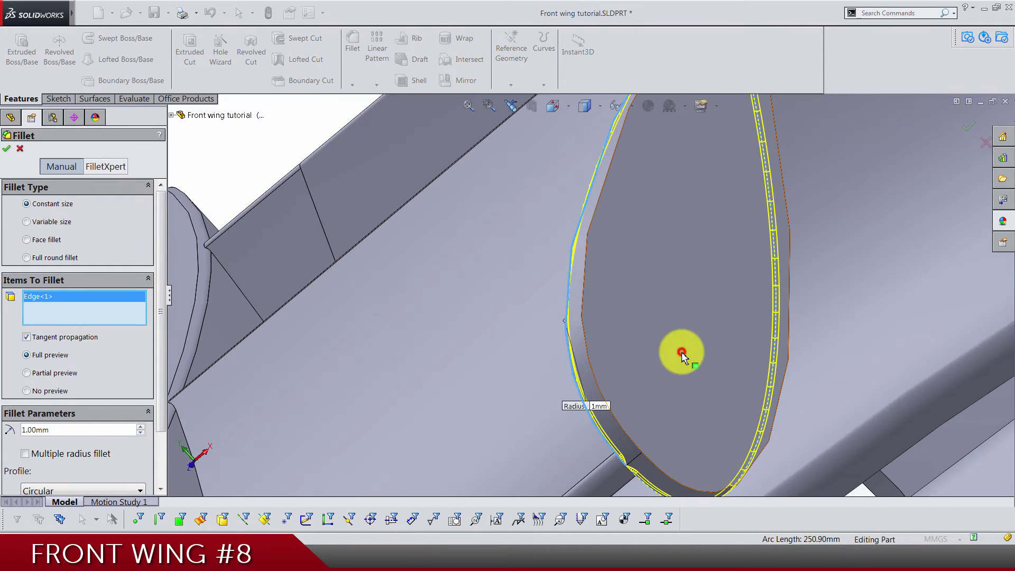
{"action": "left_click", "coordinate": [680, 351]}
Add the other flap's face to the fillet, removing a wrongly picked edge.
{"action": "scroll", "coordinate": [687, 353], "scroll_direction": "up", "scroll_amount": 8}
{"action": "middle_click_drag", "start_coordinate": [807, 269], "coordinate": [761, 158]}
{"action": "scroll", "coordinate": [632, 273], "scroll_direction": "down", "scroll_amount": 6}
{"action": "scroll", "coordinate": [633, 272], "scroll_direction": "down", "scroll_amount": 6}
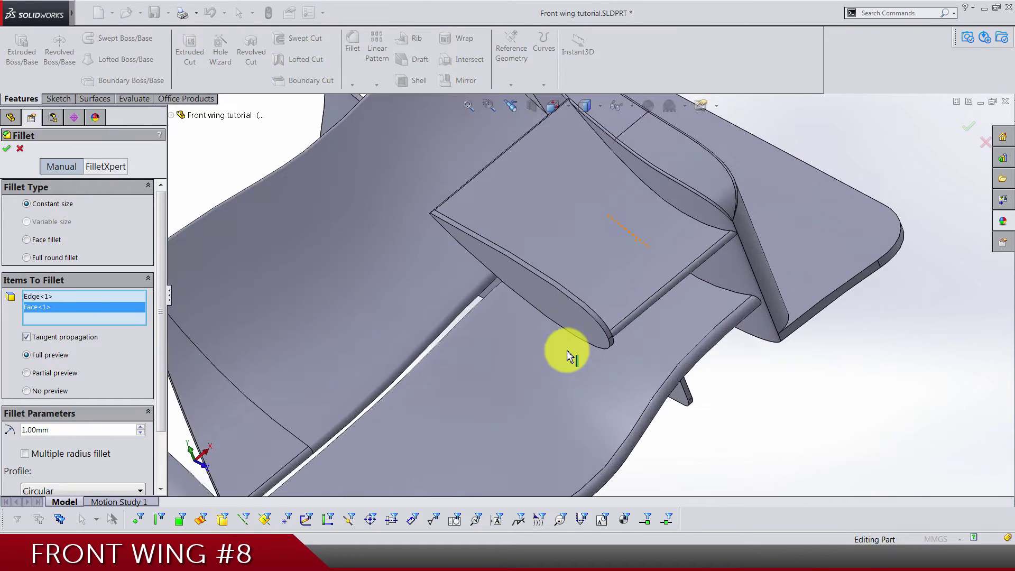
{"action": "left_click", "coordinate": [607, 279]}
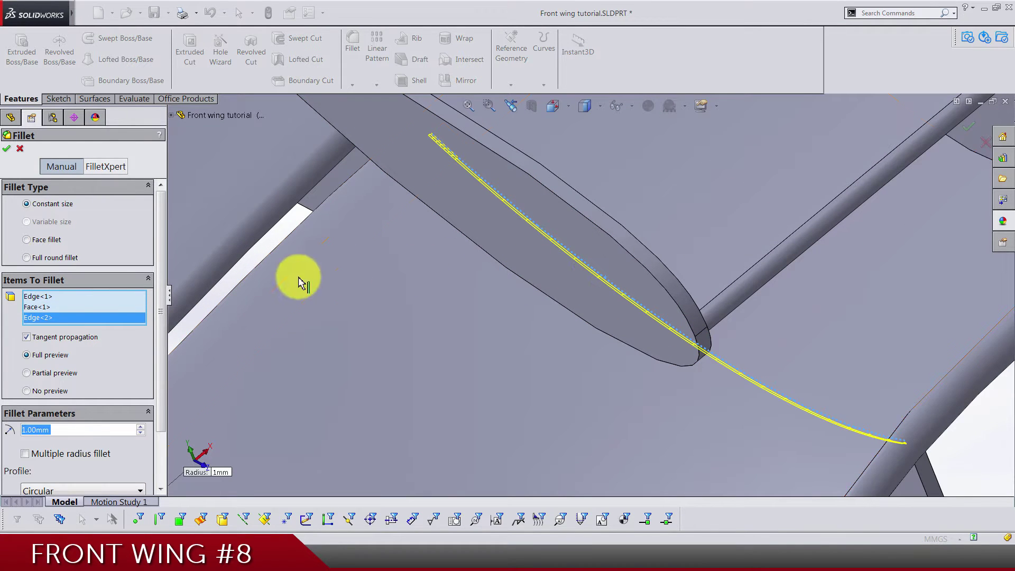
{"action": "right_click", "coordinate": [45, 318]}
{"action": "left_click", "coordinate": [79, 352]}
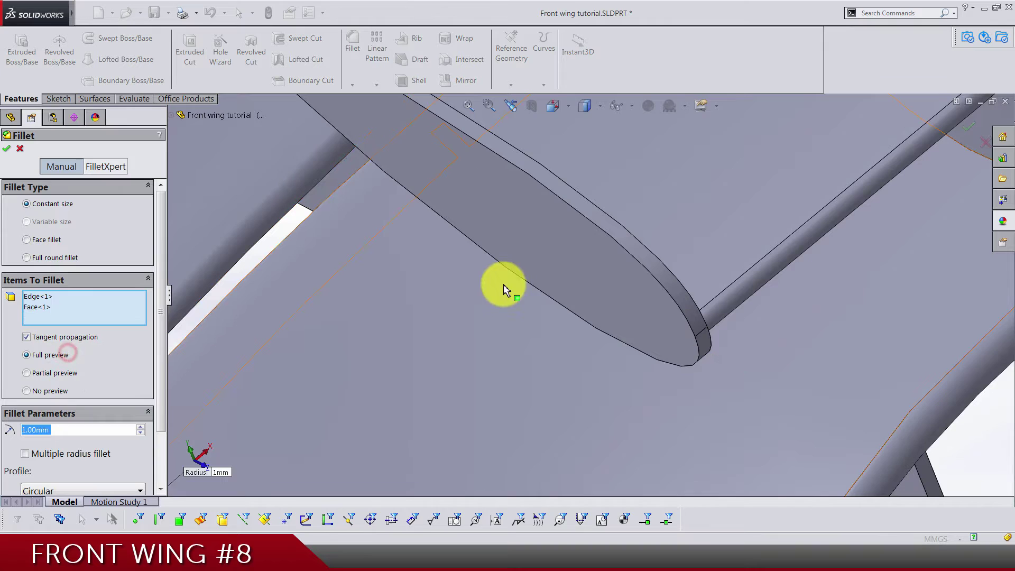
{"action": "left_click", "coordinate": [549, 262]}
{"action": "mouse_move", "coordinate": [549, 262]}
{"action": "middle_mouse_down"}
{"action": "mouse_move", "coordinate": [534, 300]}
{"action": "mouse_move", "coordinate": [565, 269]}
{"action": "middle_mouse_up"}
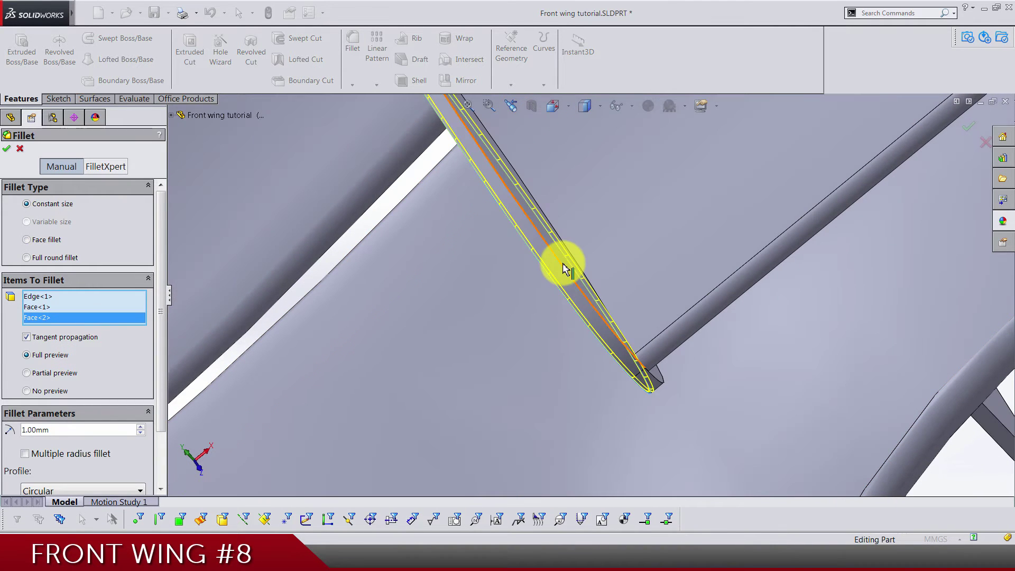
Set the radius to 1 mm and apply the flap vane fillet.
{"action": "key", "text": "Return"}
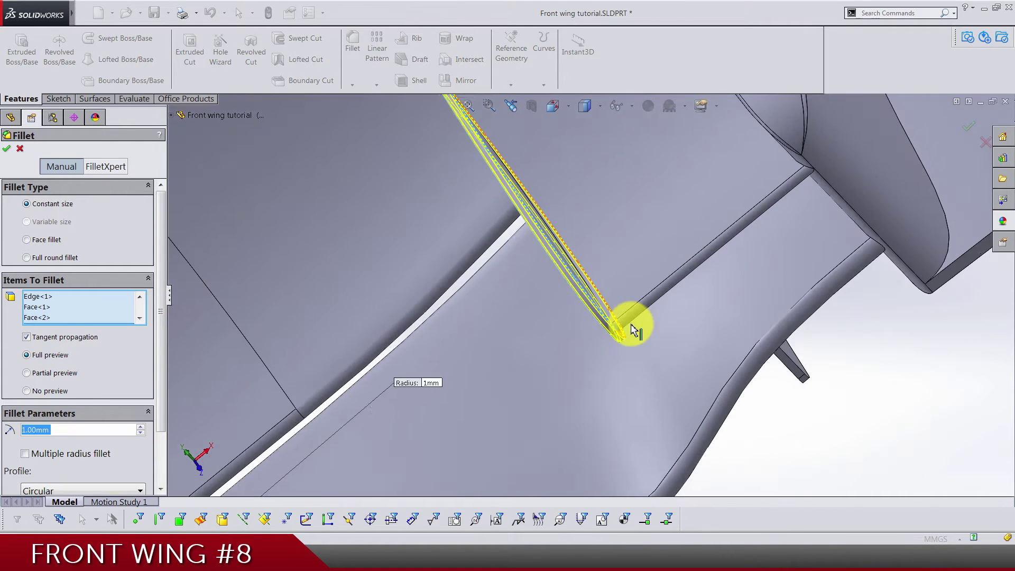
{"action": "scroll", "coordinate": [632, 328], "scroll_direction": "up", "scroll_amount": 3}
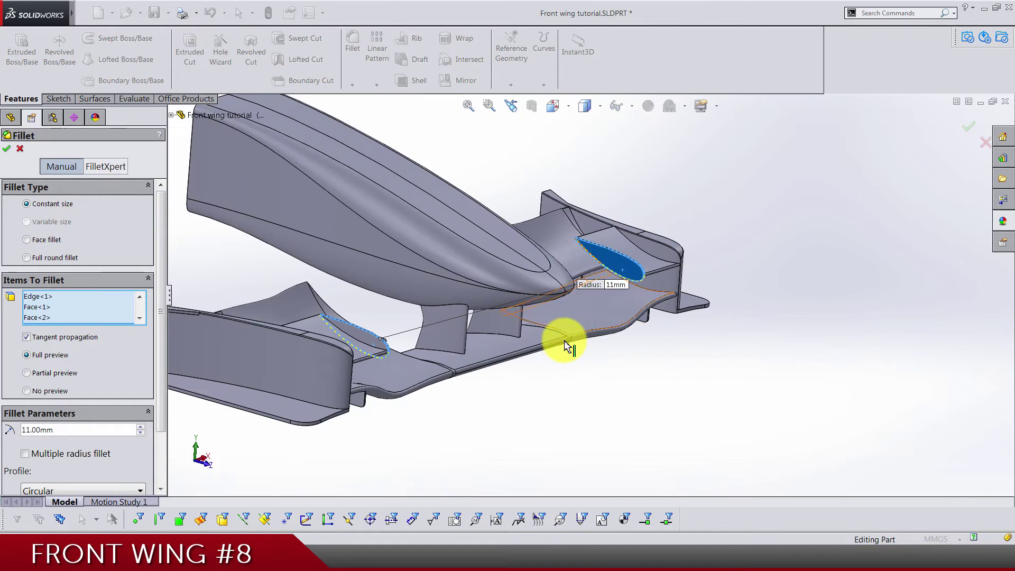
{"action": "scroll", "coordinate": [560, 344], "scroll_direction": "up", "scroll_amount": 3}
{"action": "middle_click_drag", "start_coordinate": [559, 344], "coordinate": [446, 295]}
{"action": "scroll", "coordinate": [446, 294], "scroll_direction": "down", "scroll_amount": 5}
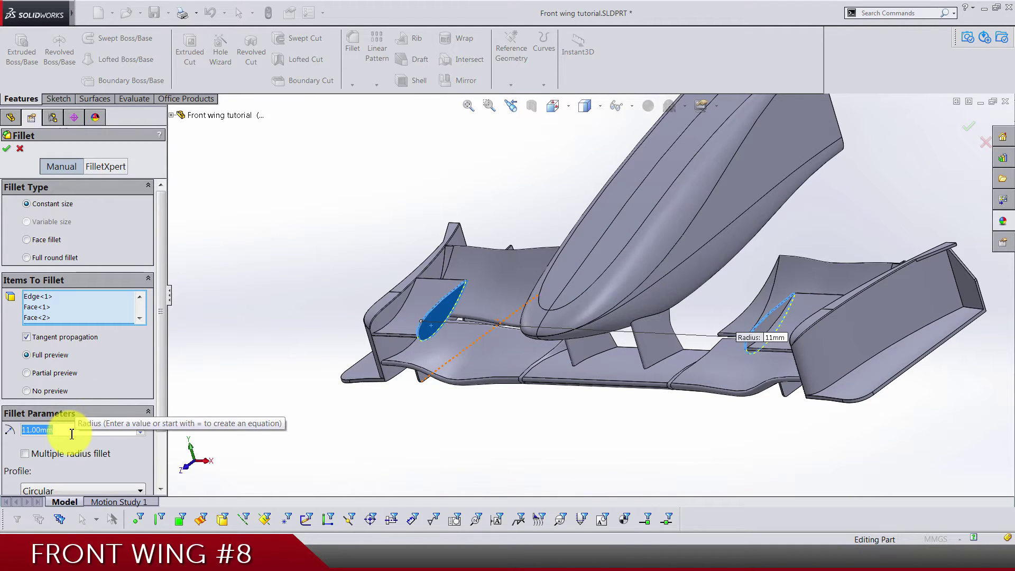
{"action": "key", "text": "Return"}
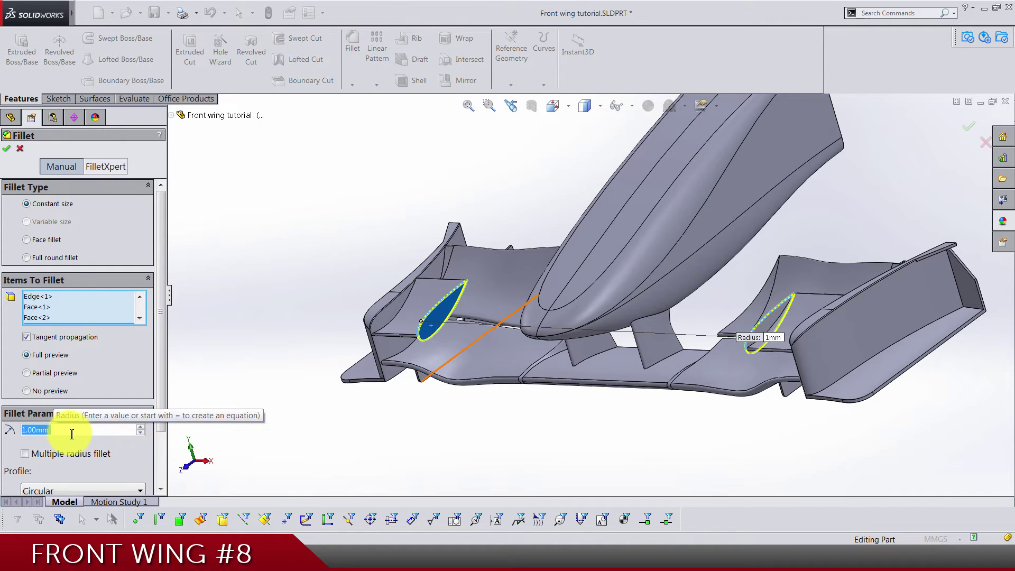
{"action": "right_click", "coordinate": [242, 318]}
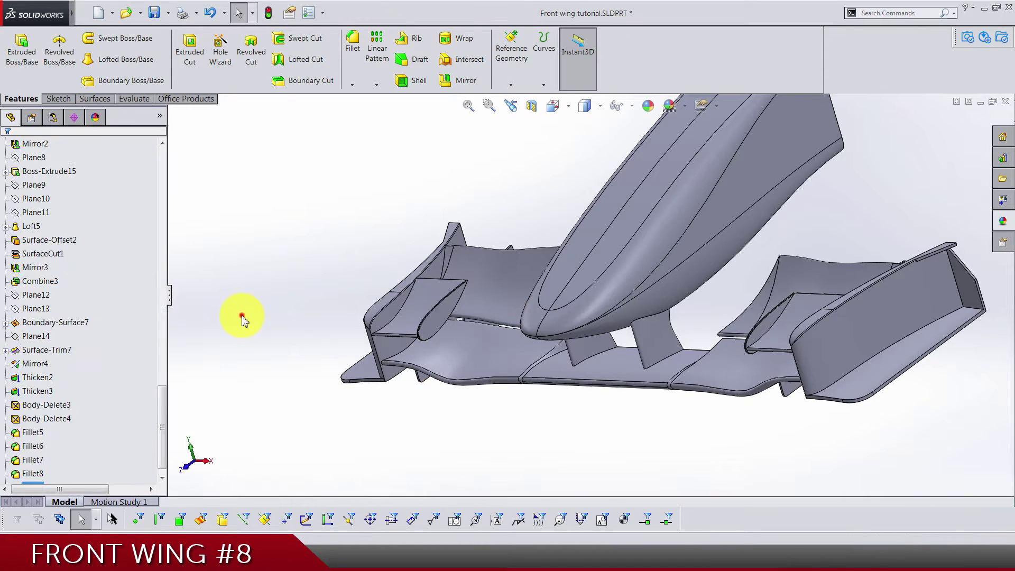
Save, then set up a 2.5 mm fillet on the top edges of both nose struts.
{"action": "key", "text": "ctrl+s"}
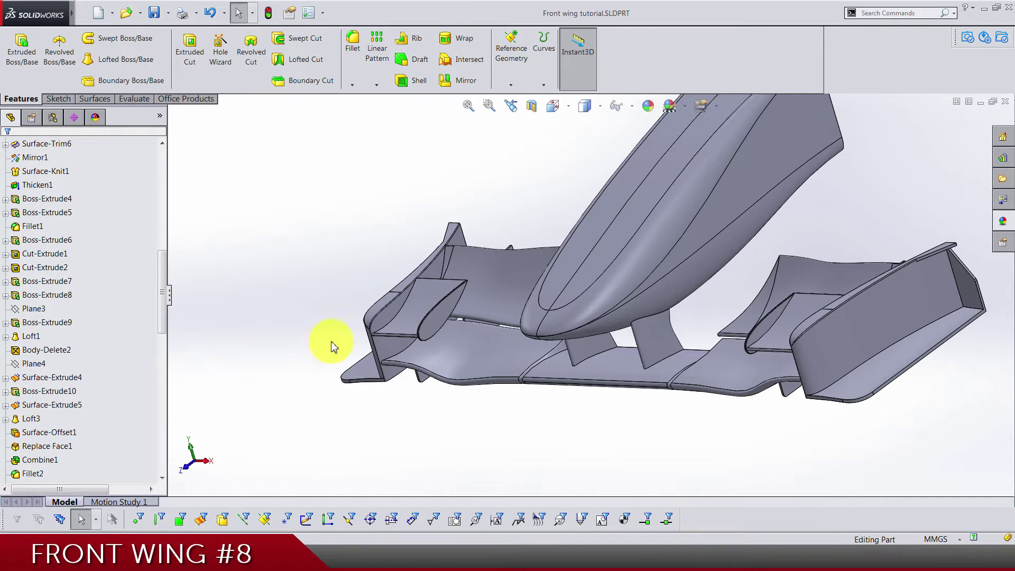
{"action": "left_click", "coordinate": [353, 48]}
{"action": "middle_click_drag", "start_coordinate": [525, 233], "coordinate": [630, 294]}
{"action": "scroll", "coordinate": [627, 252], "scroll_direction": "down", "scroll_amount": 5}
{"action": "scroll", "coordinate": [592, 251], "scroll_direction": "down", "scroll_amount": 3}
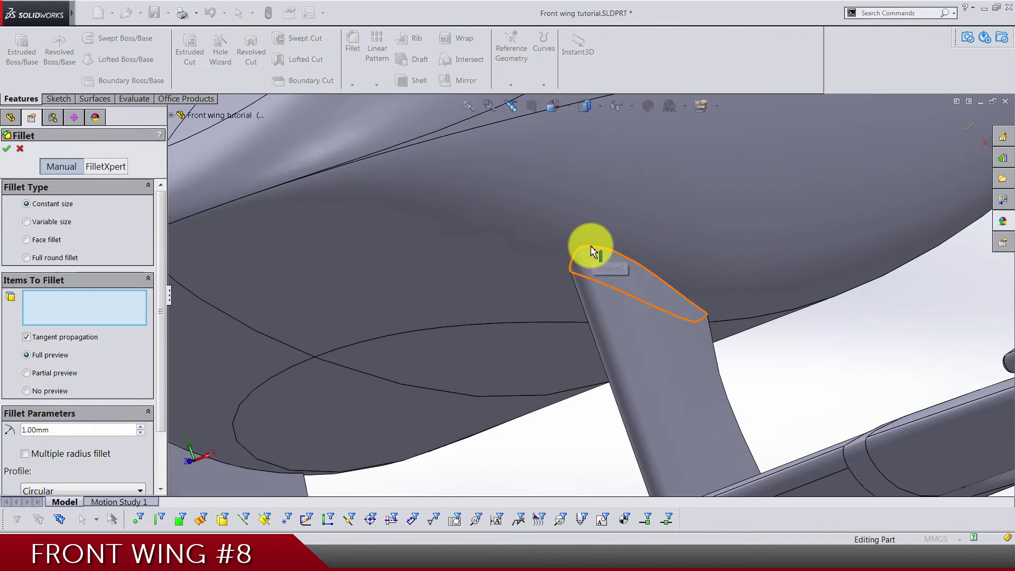
{"action": "left_click", "coordinate": [591, 247]}
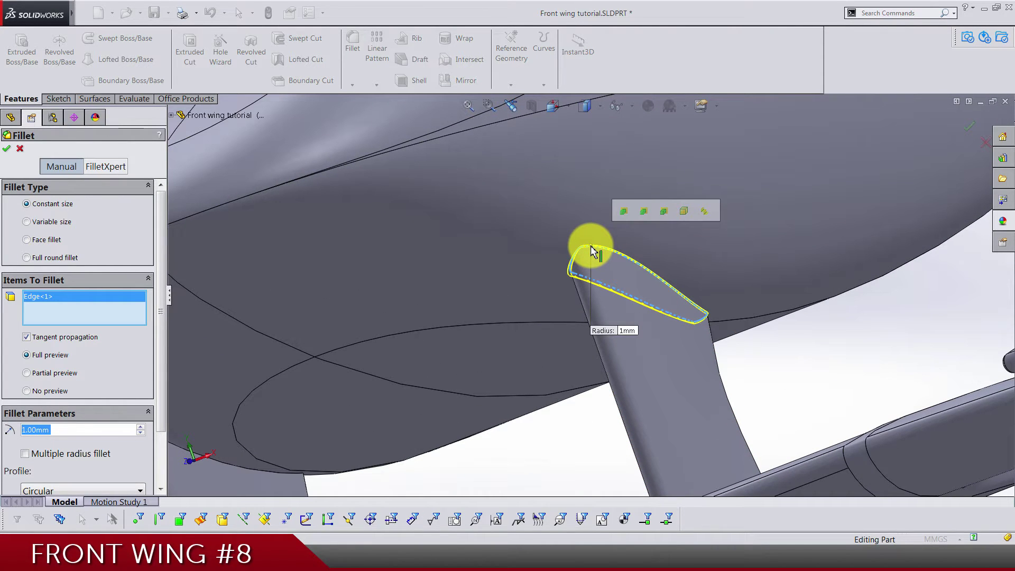
{"action": "type", "text": "2.5"}
{"action": "key", "text": "Return"}
{"action": "scroll", "coordinate": [521, 305], "scroll_direction": "up", "scroll_amount": 5}
{"action": "scroll", "coordinate": [521, 291], "scroll_direction": "down", "scroll_amount": 5}
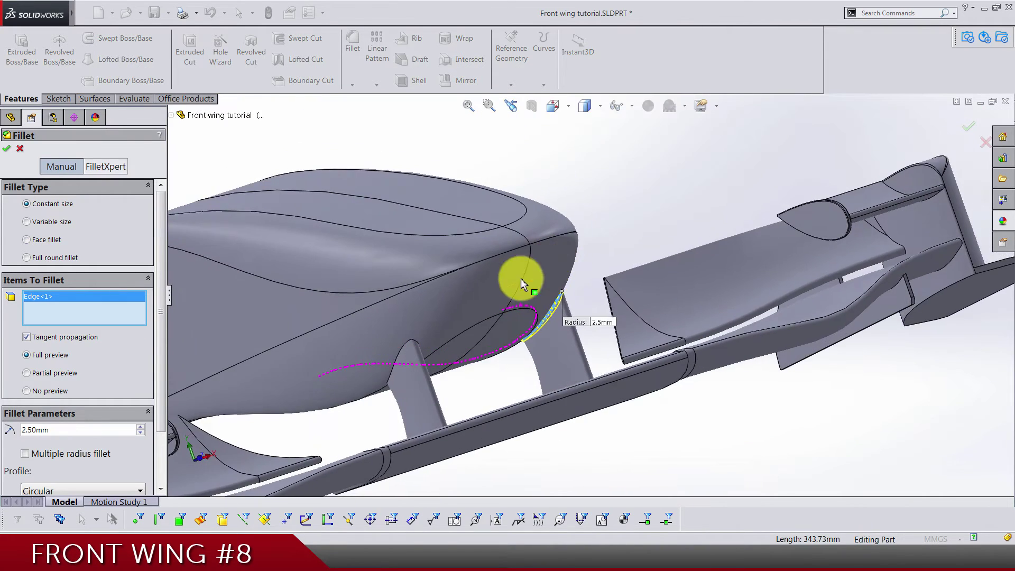
{"action": "left_click", "coordinate": [389, 380]}
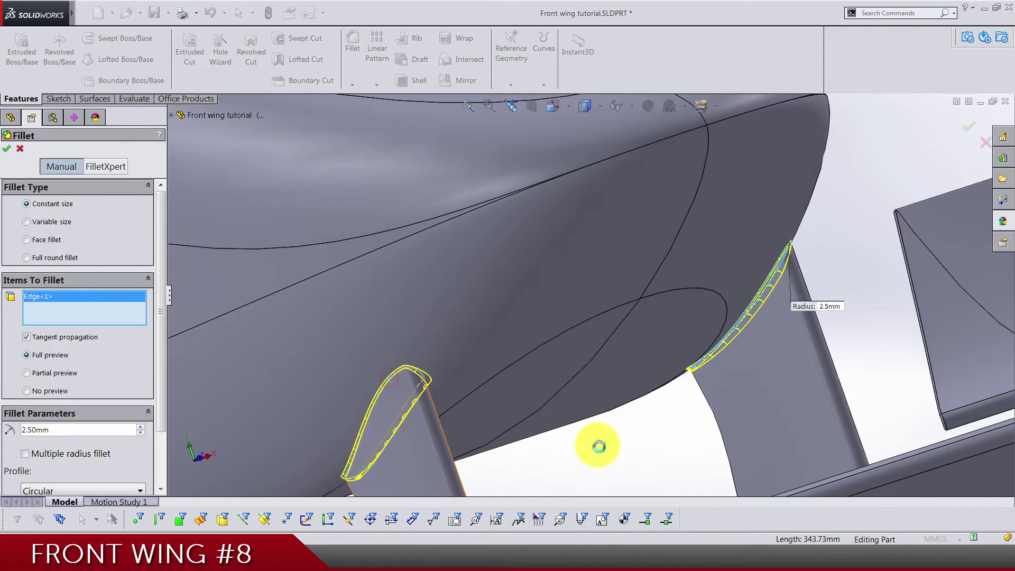
Apply the 2.5 mm strut fillet and start a 1 mm fillet on the right endplate face.
{"action": "key", "text": "Return"}
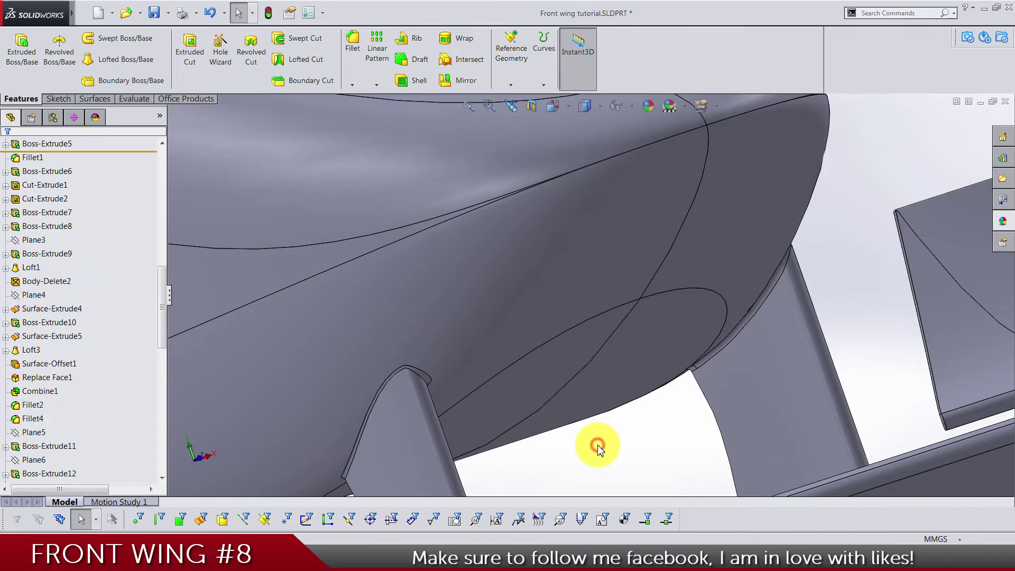
{"action": "scroll", "coordinate": [462, 356], "scroll_direction": "up", "scroll_amount": 5}
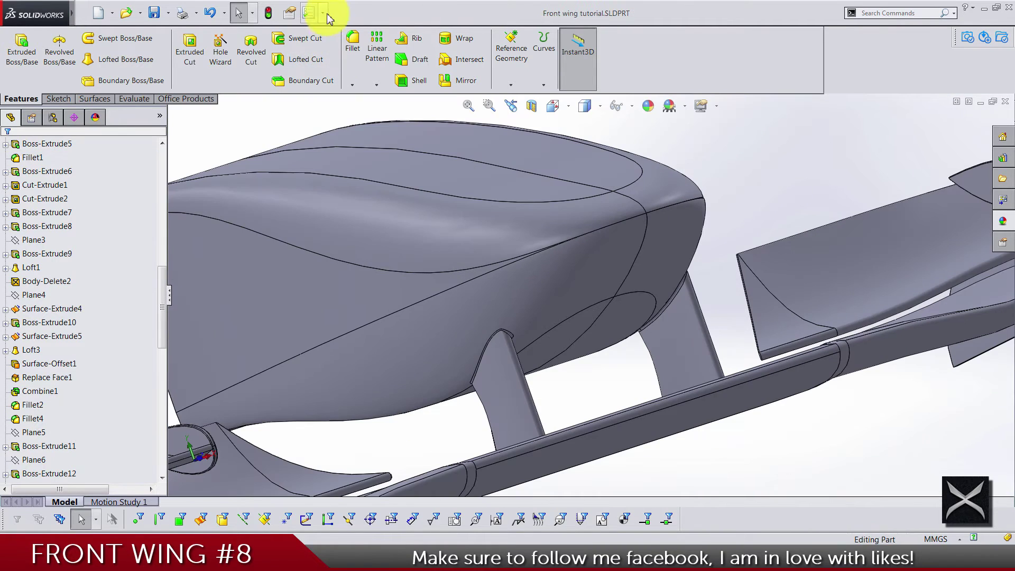
{"action": "left_click", "coordinate": [352, 41]}
{"action": "type", "text": "1.00mm"}
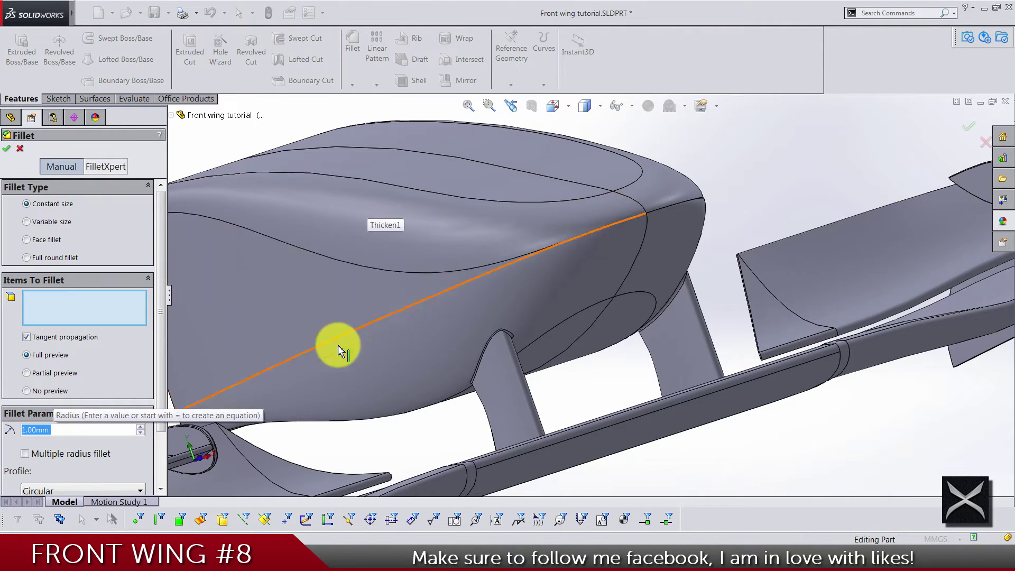
{"action": "scroll", "coordinate": [340, 370], "scroll_direction": "up", "scroll_amount": 10}
{"action": "middle_click_drag", "start_coordinate": [340, 390], "coordinate": [376, 305]}
{"action": "scroll", "coordinate": [376, 306], "scroll_direction": "down", "scroll_amount": 10}
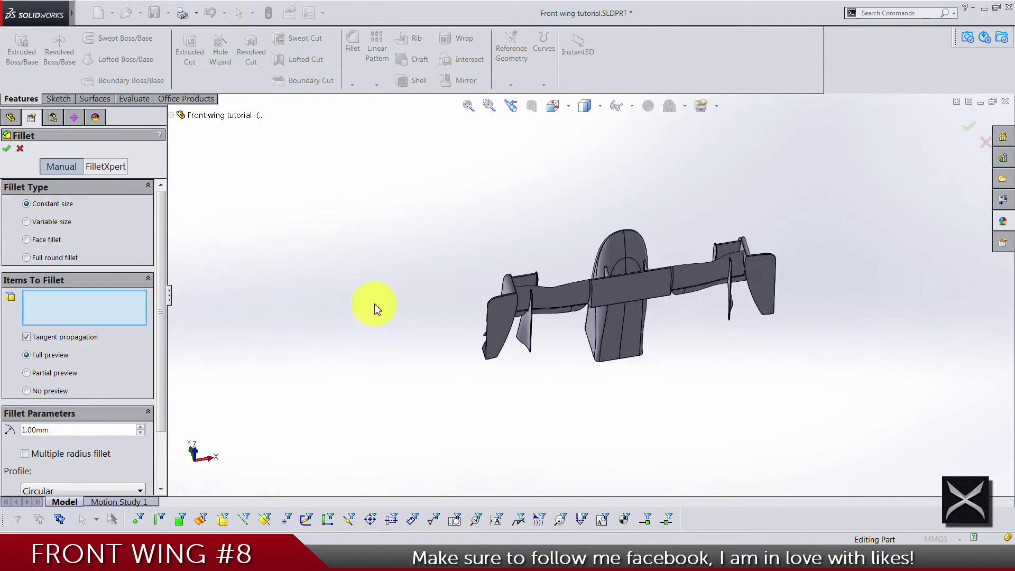
{"action": "left_click", "coordinate": [848, 239]}
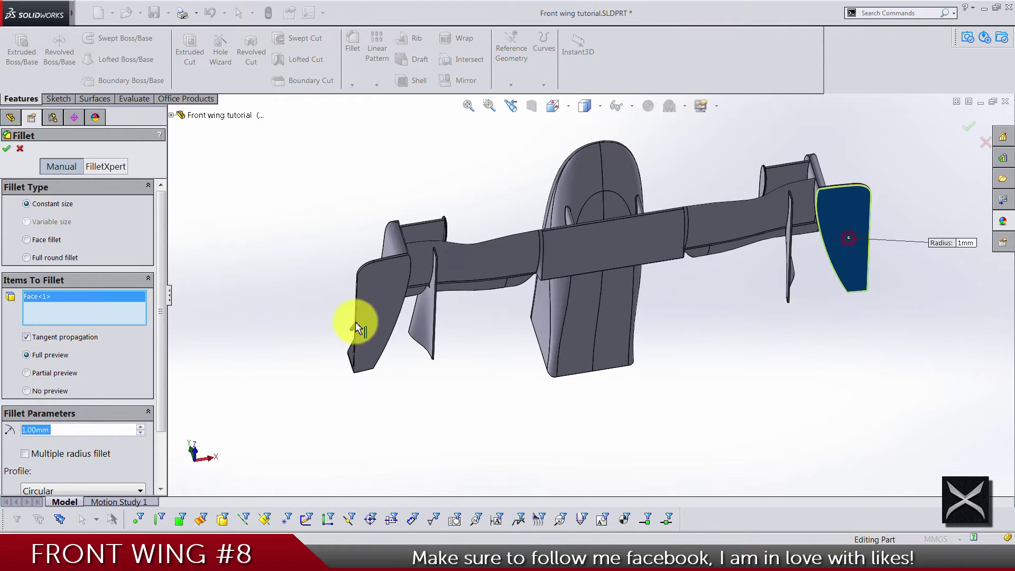
Add the left endplate face to the fillet, removing an unwanted edge.
{"action": "left_click", "coordinate": [391, 305]}
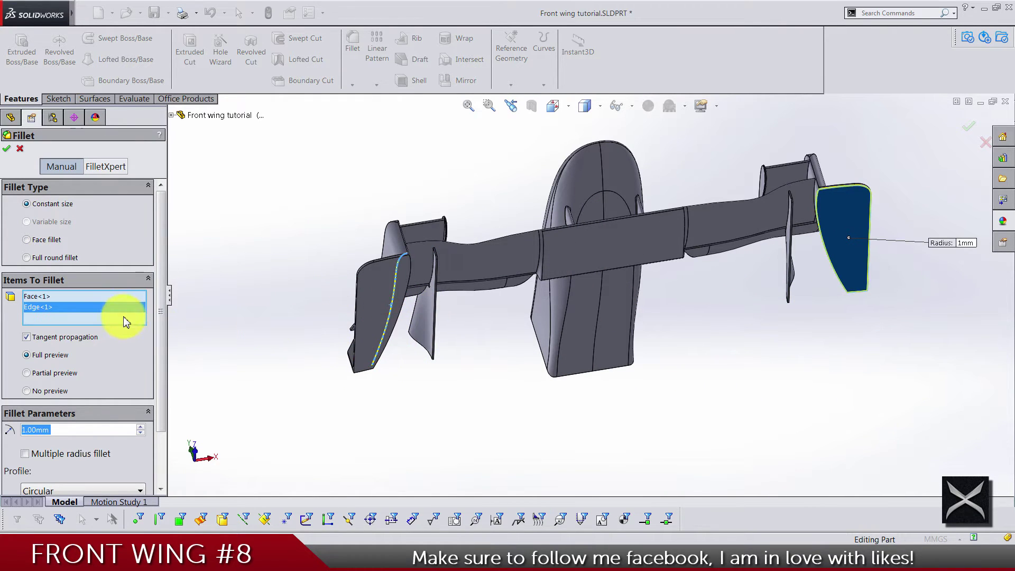
{"action": "right_click", "coordinate": [112, 309]}
{"action": "left_click", "coordinate": [135, 341]}
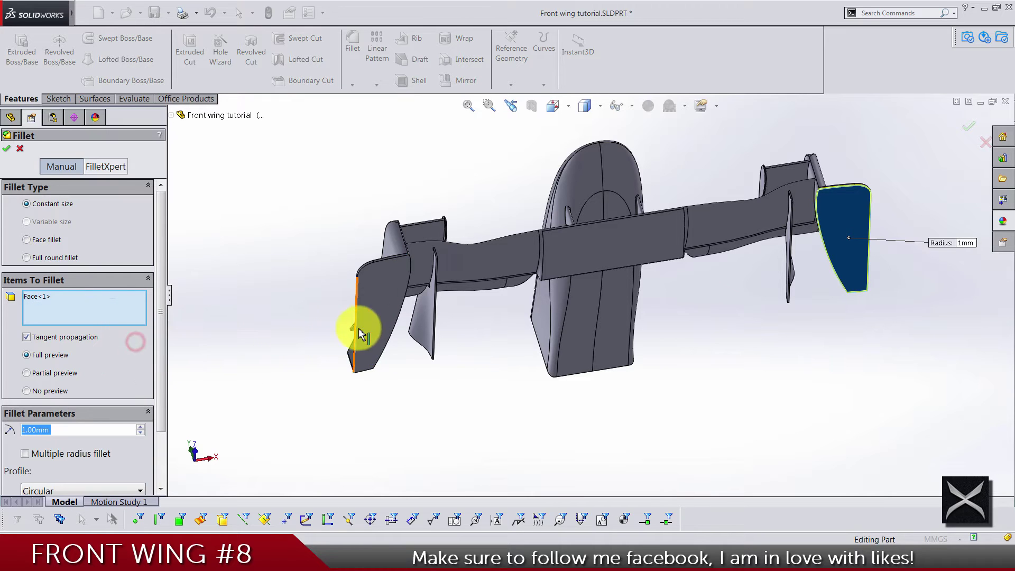
{"action": "left_click", "coordinate": [370, 290]}
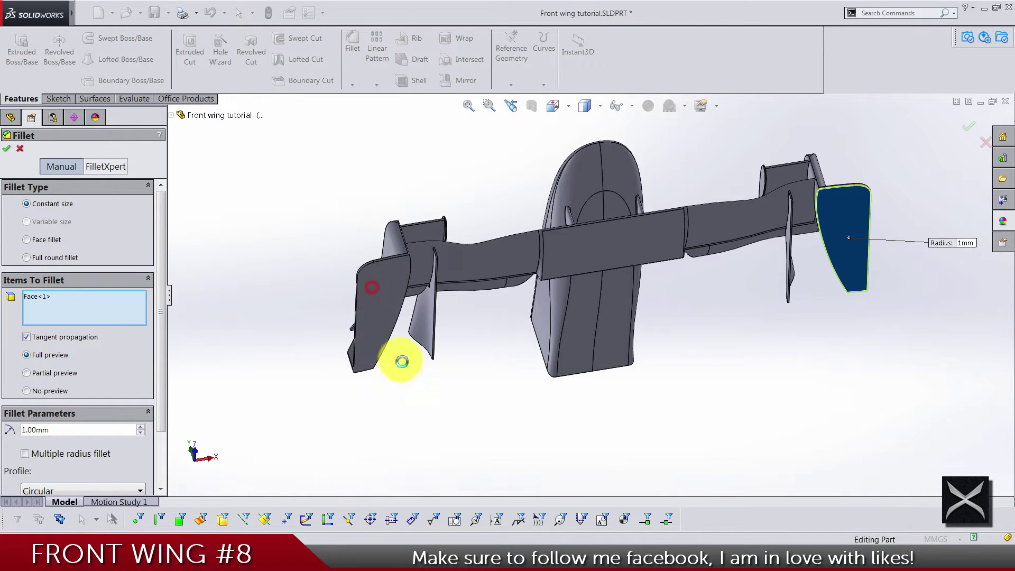
{"action": "middle_click_drag", "start_coordinate": [483, 367], "coordinate": [555, 415]}
{"action": "scroll", "coordinate": [560, 431], "scroll_direction": "down", "scroll_amount": 5}
{"action": "scroll", "coordinate": [560, 431], "scroll_direction": "down", "scroll_amount": 5}
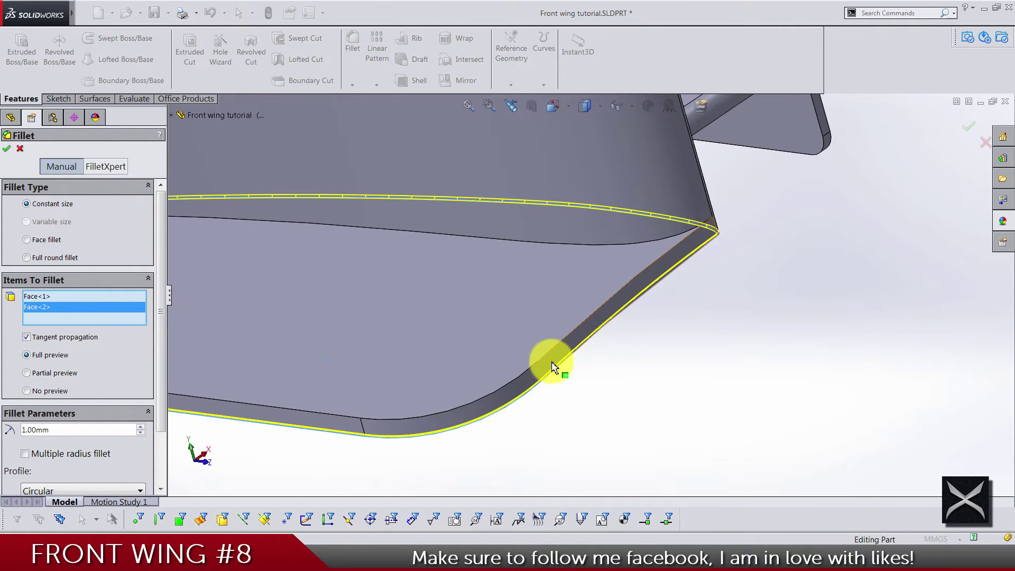
Add the endplate's lower edge, another endplate face and the flap-endplate edge.
{"action": "left_click", "coordinate": [559, 370]}
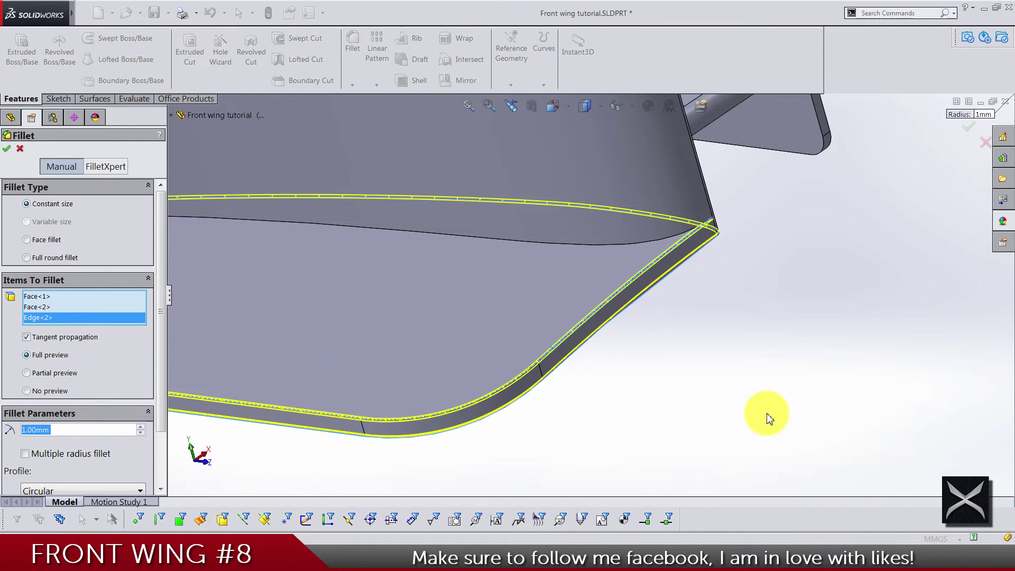
{"action": "scroll", "coordinate": [769, 391], "scroll_direction": "up", "scroll_amount": 6}
{"action": "scroll", "coordinate": [782, 222], "scroll_direction": "up", "scroll_amount": 5}
{"action": "scroll", "coordinate": [641, 276], "scroll_direction": "down", "scroll_amount": 8}
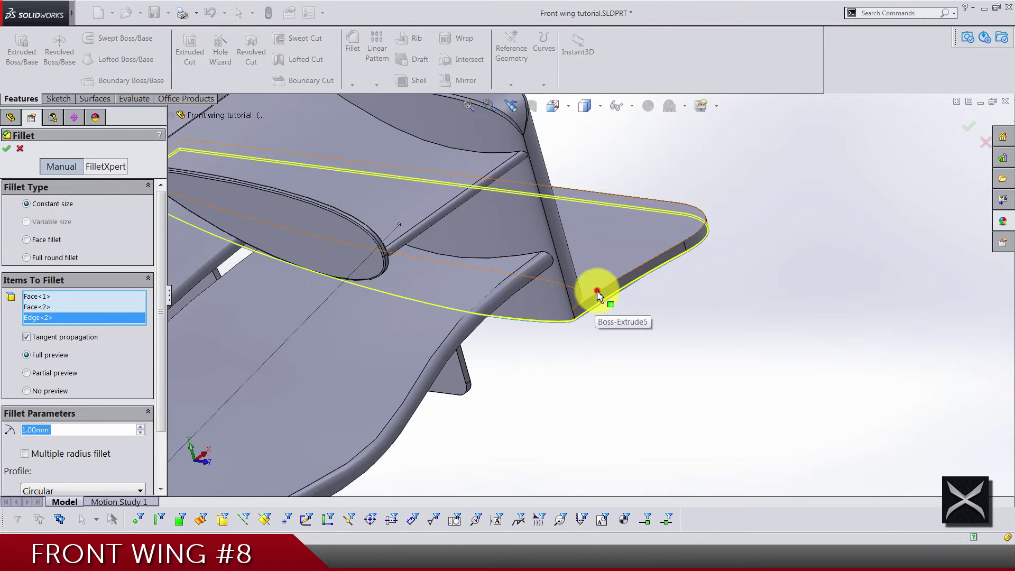
{"action": "left_click", "coordinate": [600, 278]}
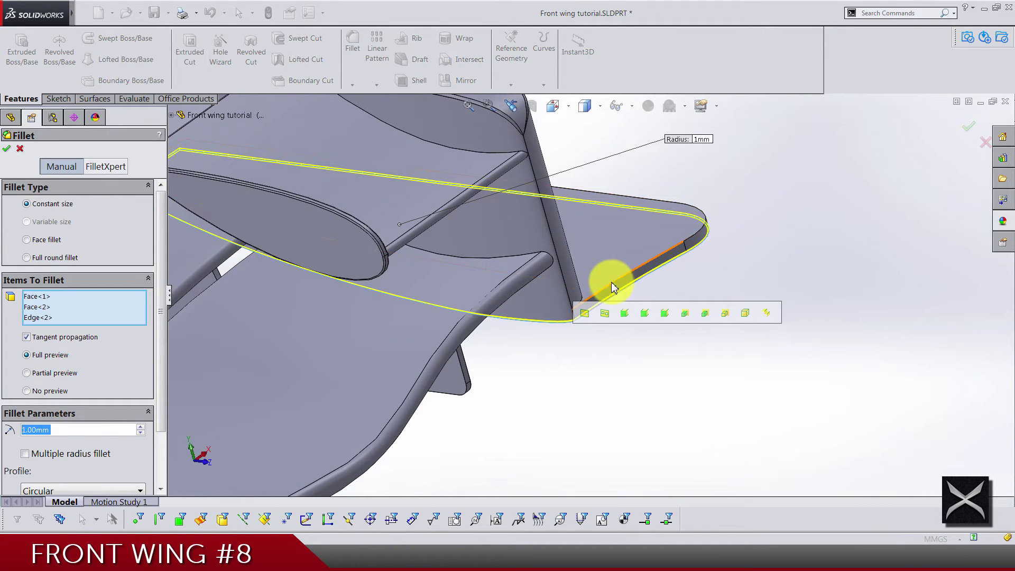
{"action": "left_click", "coordinate": [611, 284]}
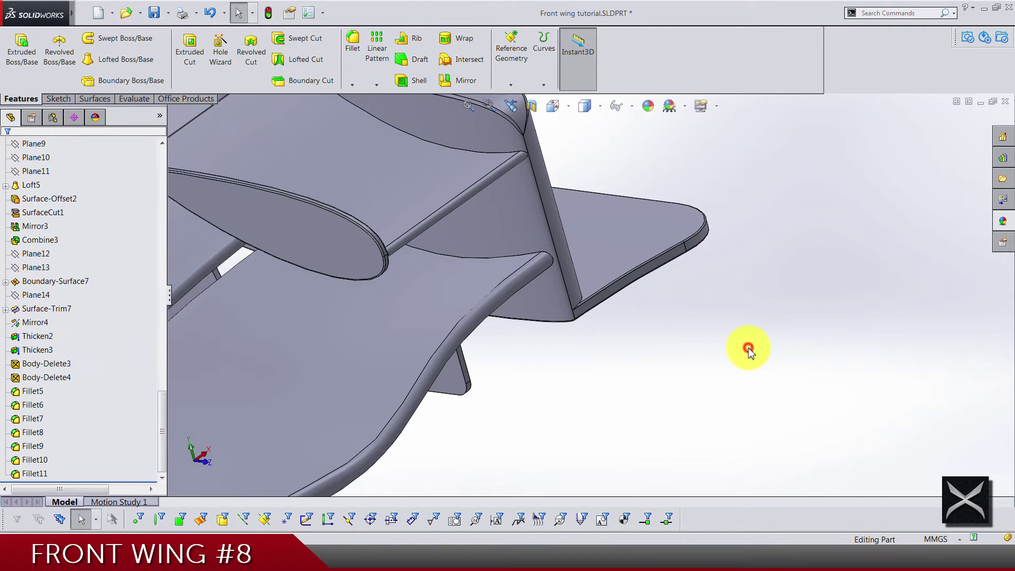
Fillet the endplate's lower edge at 5 mm.
{"action": "left_click", "coordinate": [355, 64]}
{"action": "scroll", "coordinate": [554, 280], "scroll_direction": "up", "scroll_amount": 5}
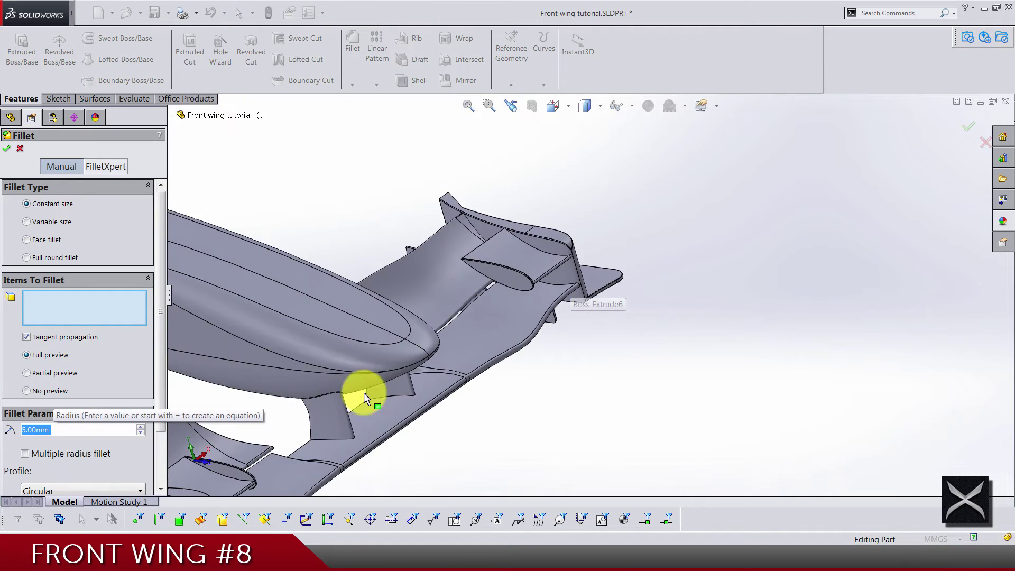
{"action": "scroll", "coordinate": [364, 392], "scroll_direction": "up", "scroll_amount": 4}
{"action": "scroll", "coordinate": [438, 385], "scroll_direction": "down", "scroll_amount": 8}
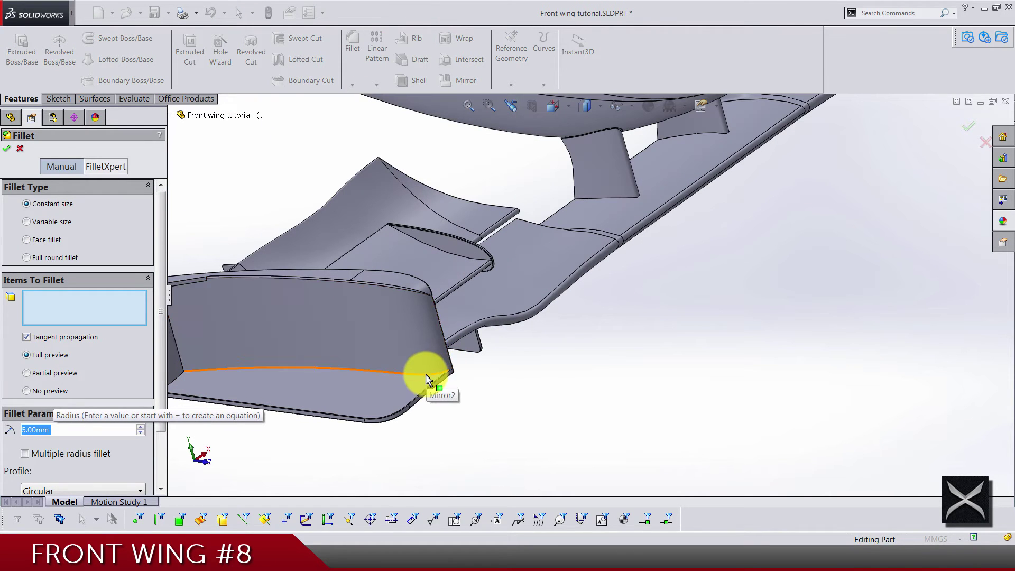
{"action": "left_click", "coordinate": [426, 378]}
{"action": "scroll", "coordinate": [641, 363], "scroll_direction": "up", "scroll_amount": 5}
{"action": "middle_click_drag", "start_coordinate": [684, 266], "coordinate": [593, 296]}
{"action": "scroll", "coordinate": [512, 248], "scroll_direction": "down", "scroll_amount": 3}
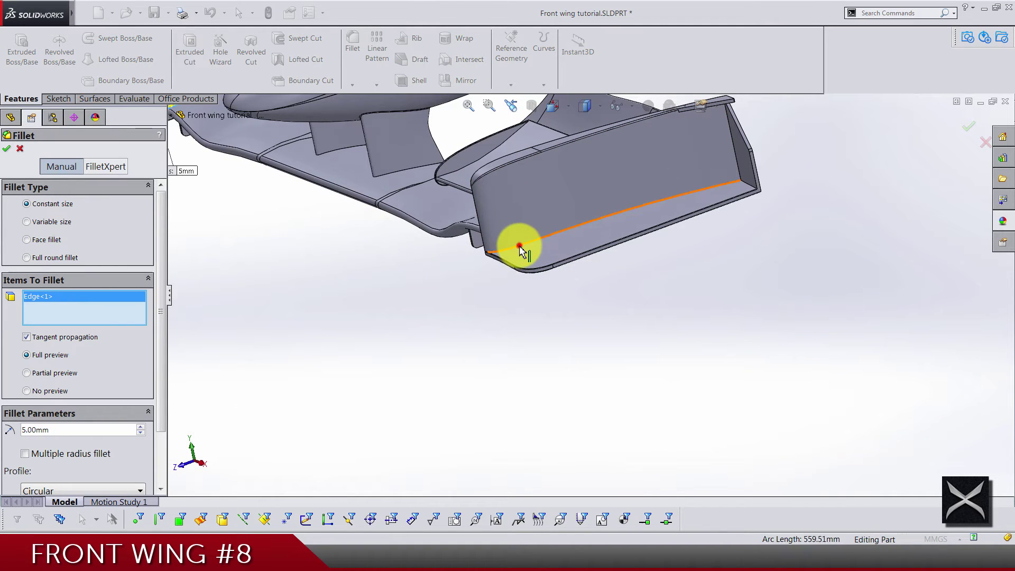
{"action": "right_click", "coordinate": [668, 299]}
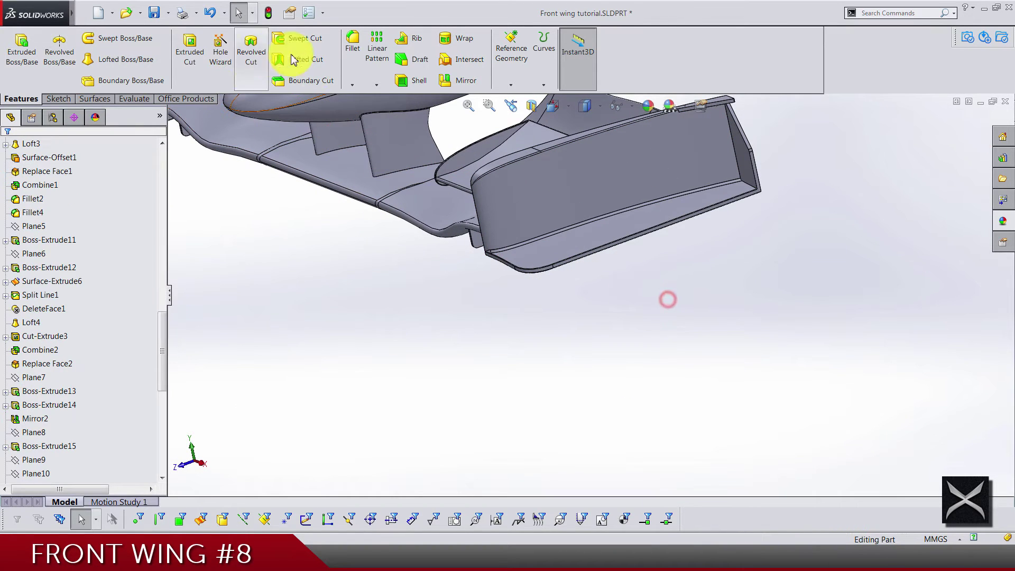
Round the endplate's vertical edge and top edge chain with a 2.5 mm fillet.
{"action": "left_click", "coordinate": [350, 53]}
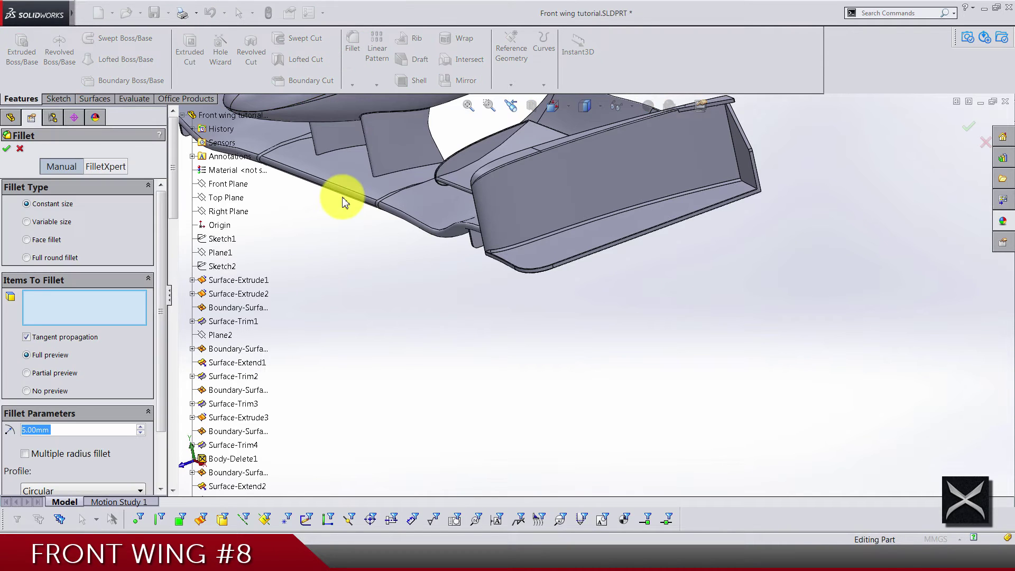
{"action": "type", "text": "2.5"}
{"action": "middle_click_drag", "start_coordinate": [856, 120], "coordinate": [708, 222]}
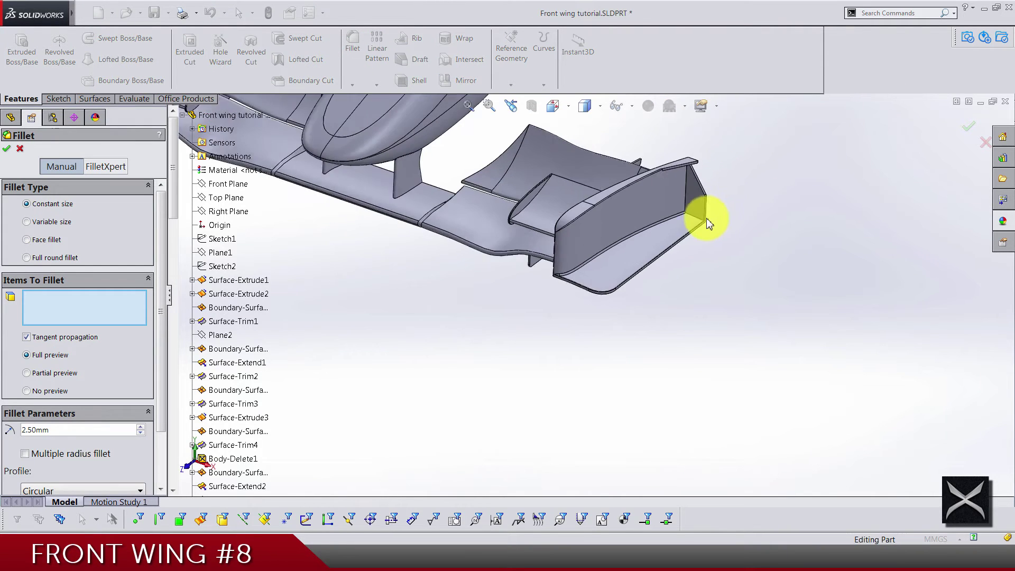
{"action": "scroll", "coordinate": [709, 222], "scroll_direction": "down", "scroll_amount": 3}
{"action": "left_click", "coordinate": [646, 232]}
{"action": "scroll", "coordinate": [491, 210], "scroll_direction": "up", "scroll_amount": 3}
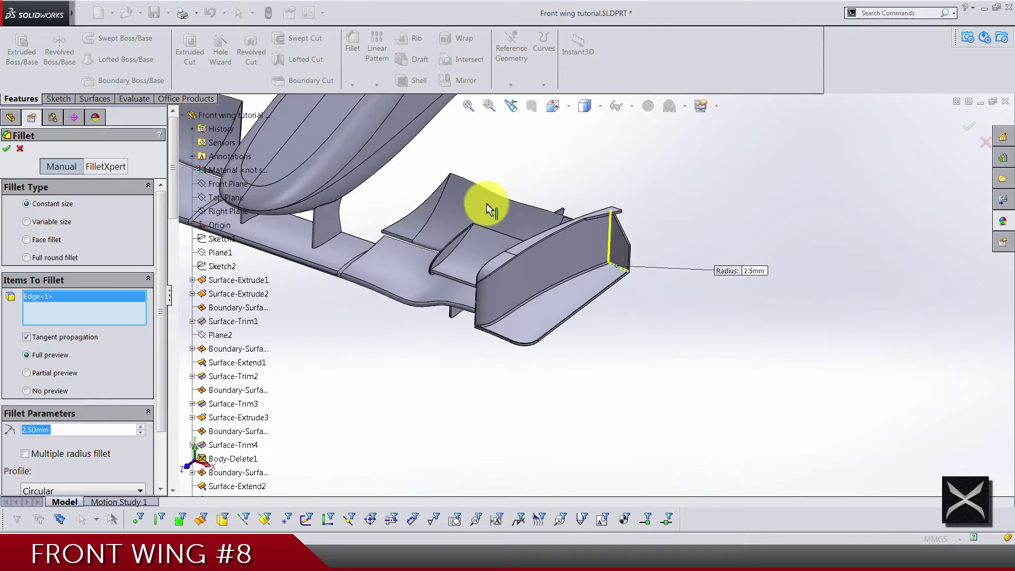
{"action": "middle_click_drag", "start_coordinate": [487, 205], "coordinate": [369, 211]}
{"action": "scroll", "coordinate": [419, 227], "scroll_direction": "down", "scroll_amount": 5}
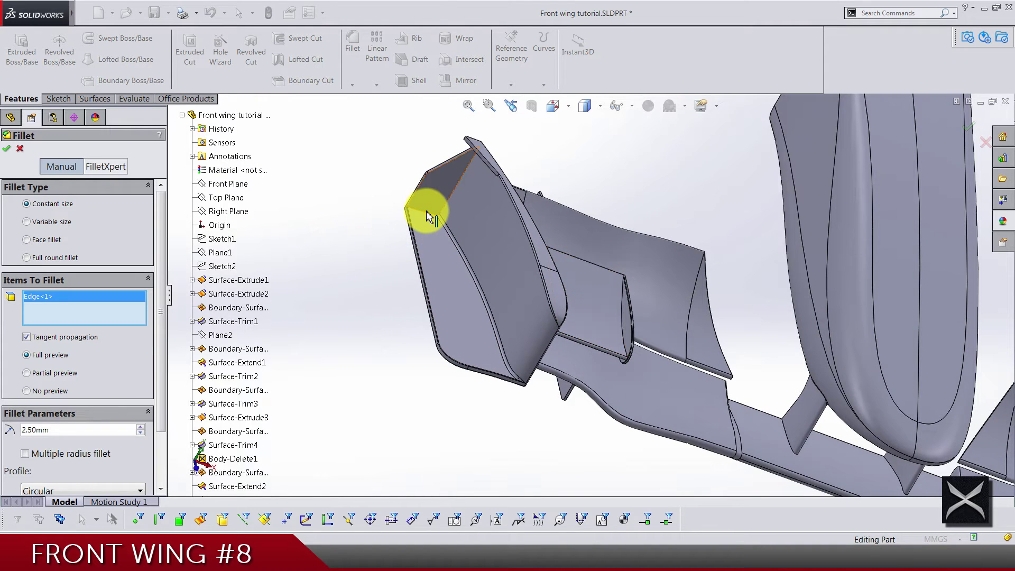
{"action": "left_click", "coordinate": [428, 214]}
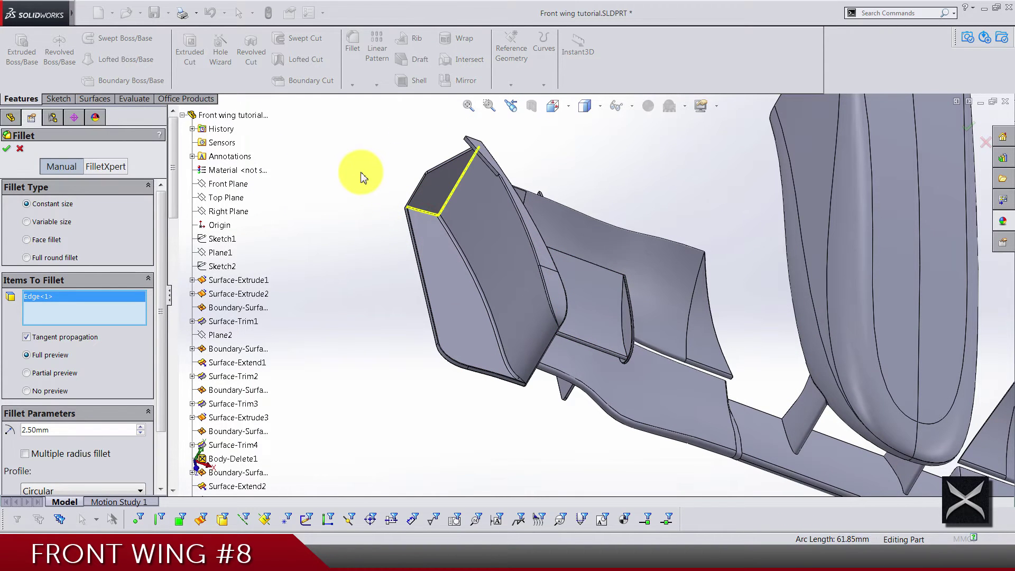
{"action": "key", "text": "Return"}
{"action": "left_click", "coordinate": [362, 174]}
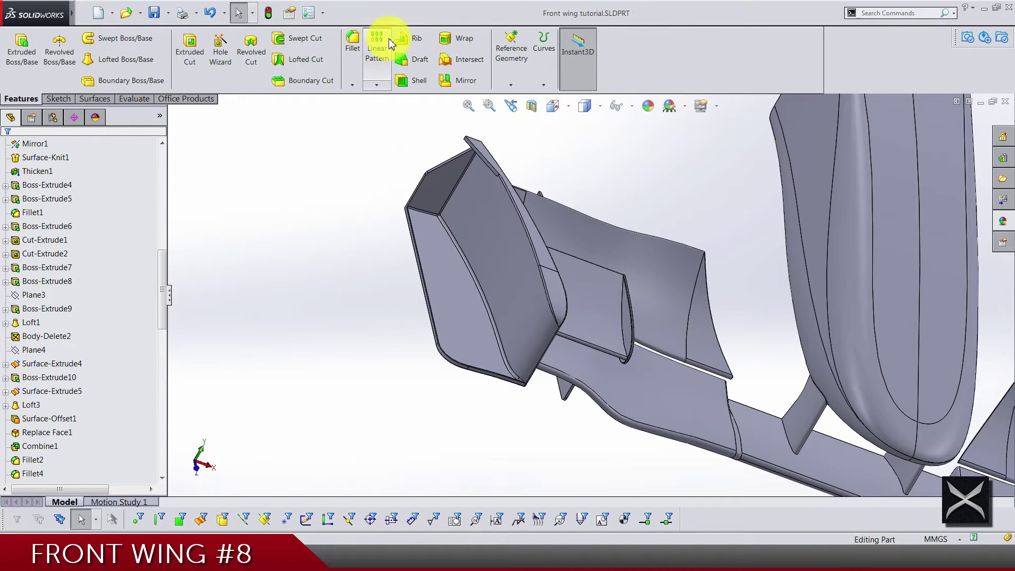
Apply a 2 mm fillet (Fillet14) to both strut-to-wing edges, then save.
{"action": "left_click", "coordinate": [362, 43]}
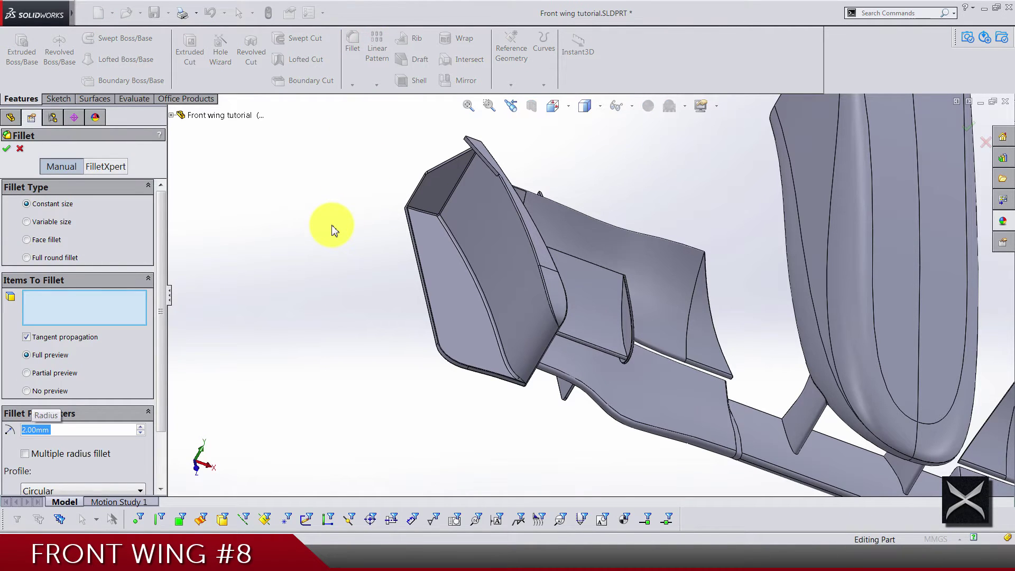
{"action": "scroll", "coordinate": [701, 379], "scroll_direction": "down", "scroll_amount": 6}
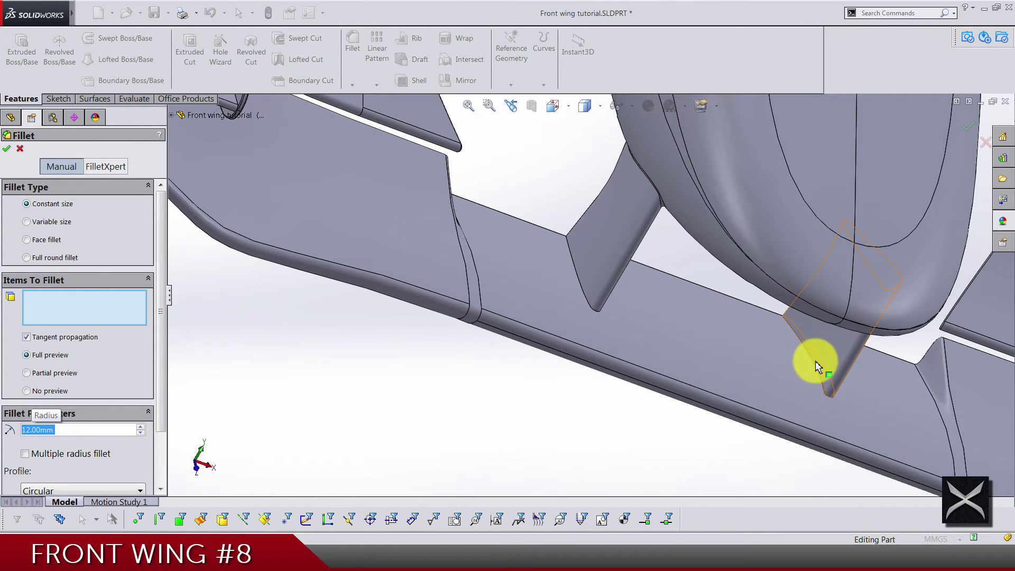
{"action": "left_click", "coordinate": [816, 361]}
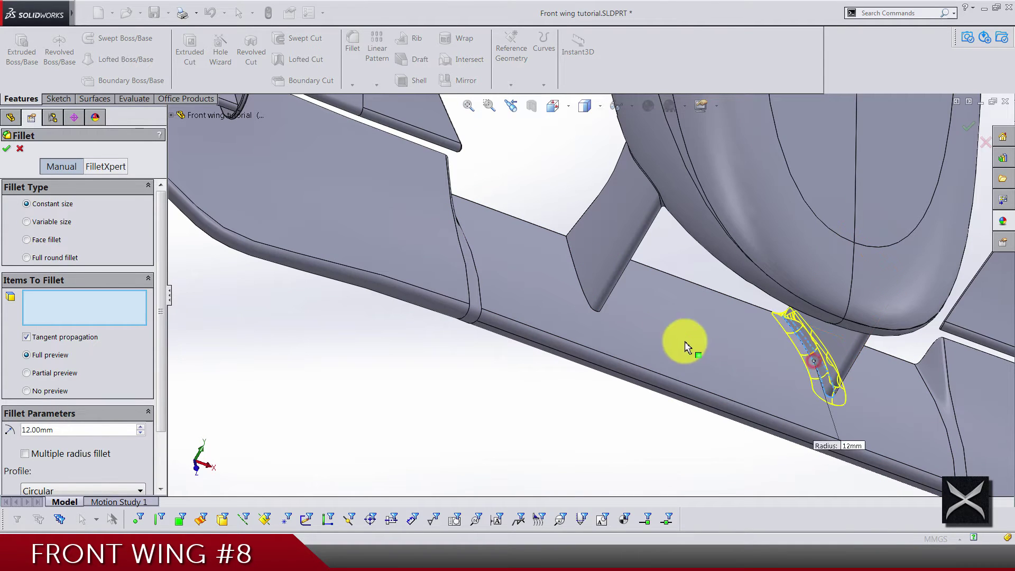
{"action": "left_click", "coordinate": [581, 282]}
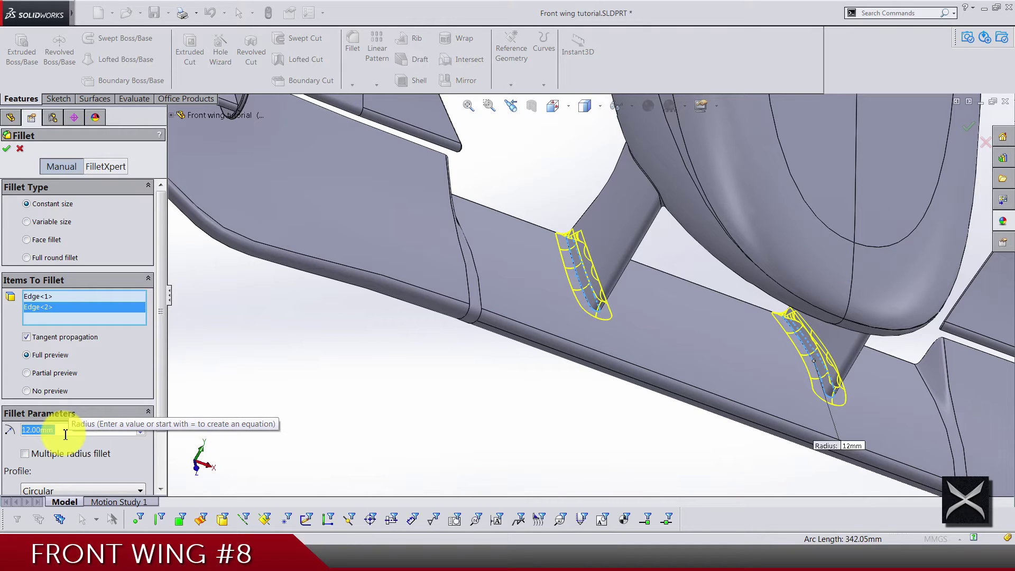
{"action": "type", "text": "2"}
{"action": "key", "text": "Return"}
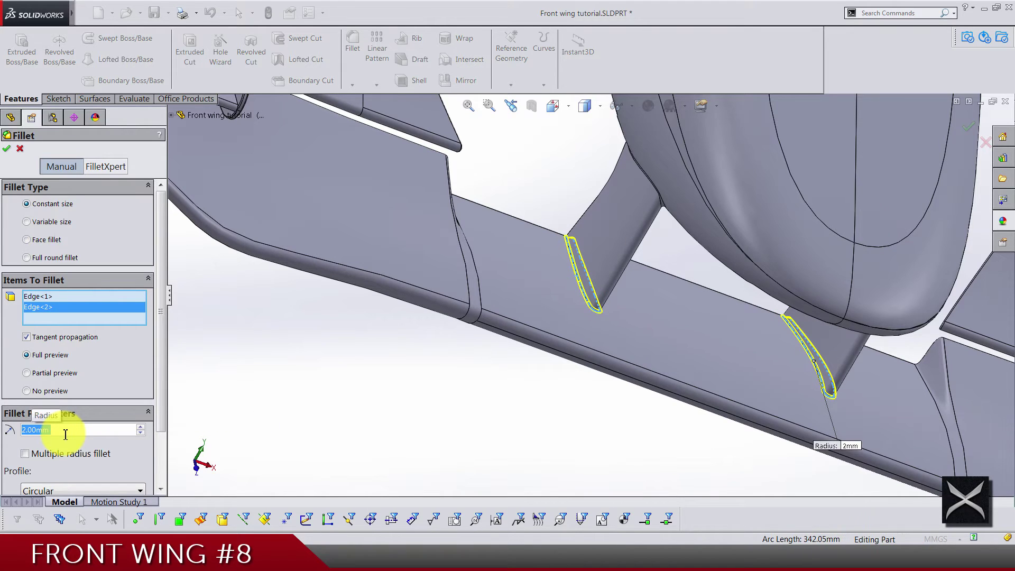
{"action": "right_click", "coordinate": [350, 443]}
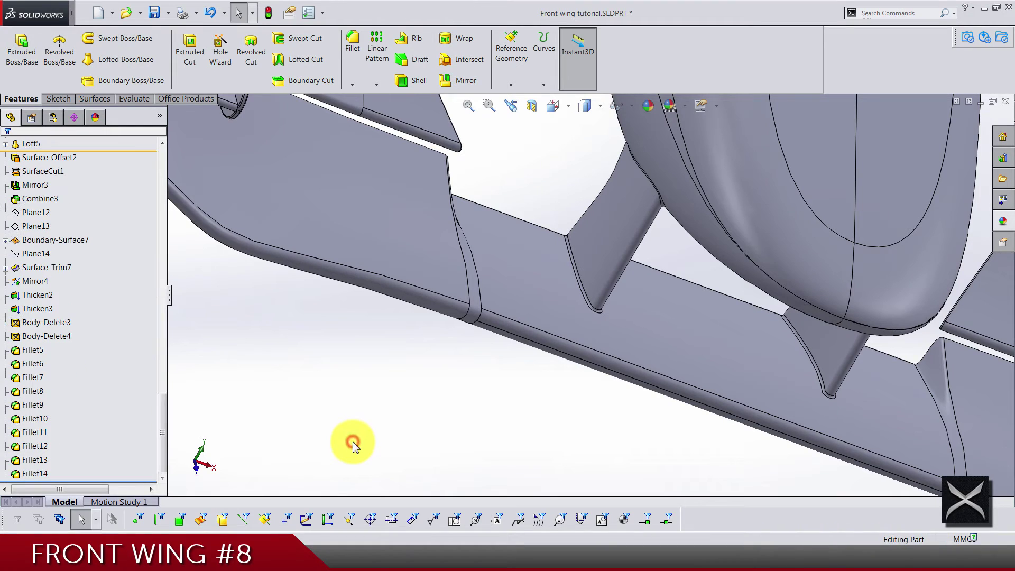
{"action": "key", "text": "ctrl+s"}
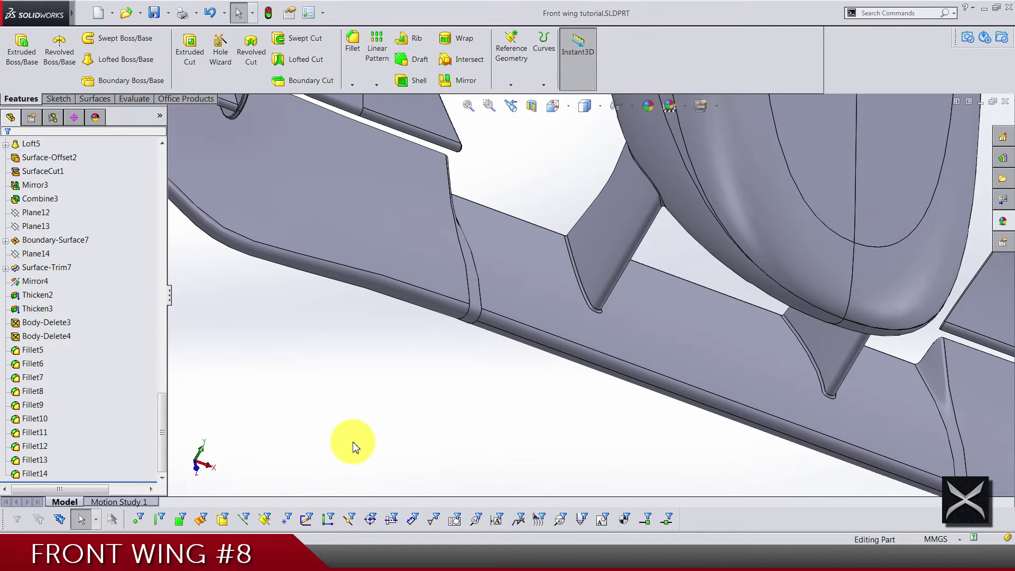
Start a 2.5 mm fillet and select the flap edges at the left endplate.
{"action": "left_click", "coordinate": [354, 52]}
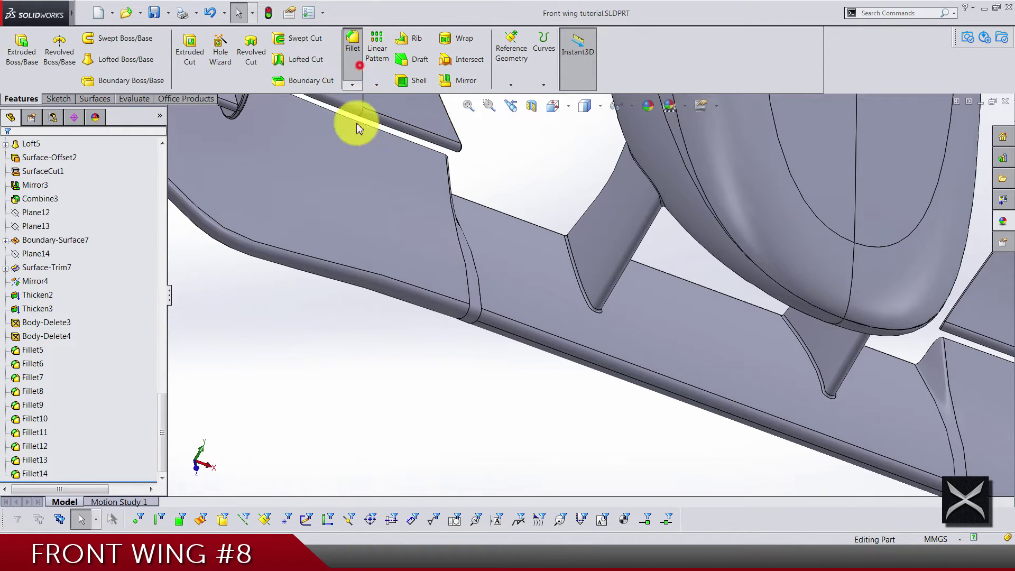
{"action": "type", "text": "2.5"}
{"action": "key", "text": "Return"}
{"action": "scroll", "coordinate": [351, 386], "scroll_direction": "up", "scroll_amount": 3}
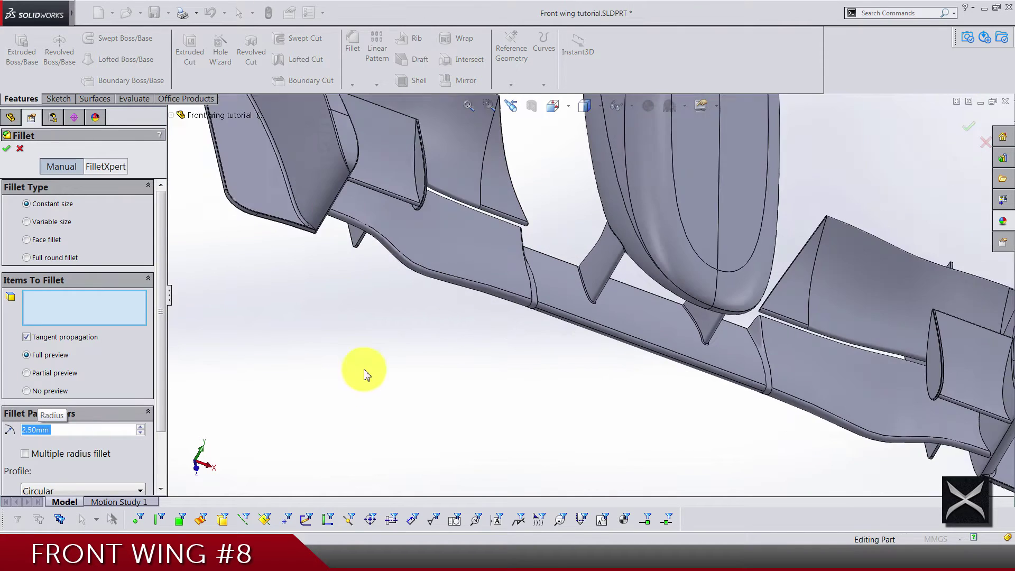
{"action": "middle_click_drag", "start_coordinate": [405, 365], "coordinate": [435, 204]}
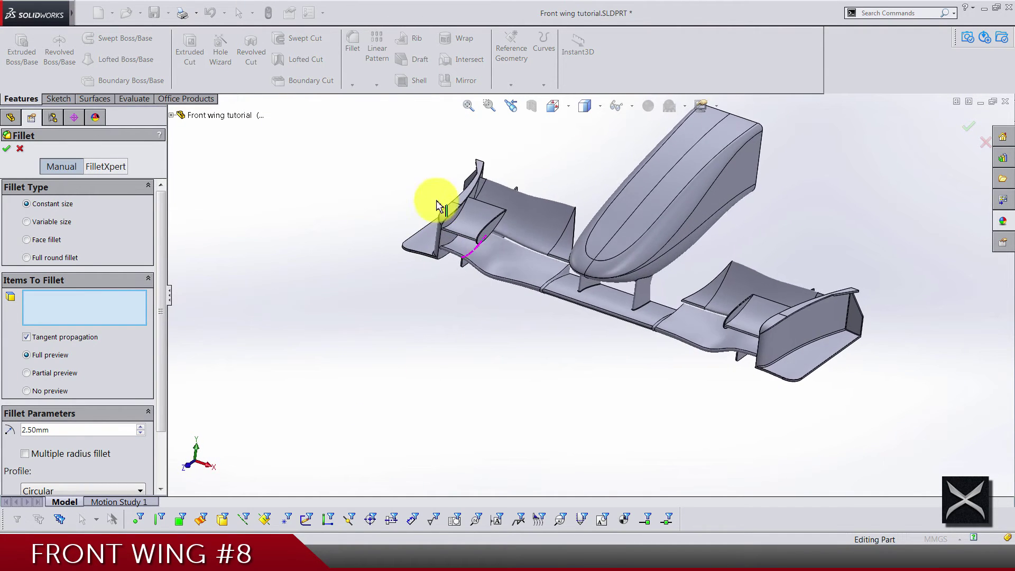
{"action": "scroll", "coordinate": [423, 227], "scroll_direction": "down", "scroll_amount": 5}
{"action": "scroll", "coordinate": [353, 342], "scroll_direction": "down", "scroll_amount": 2}
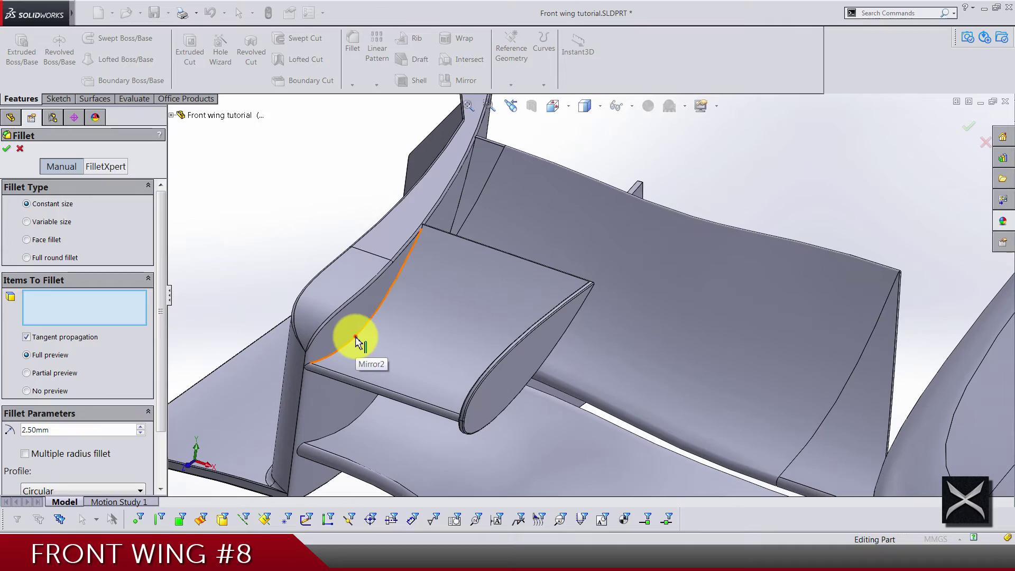
{"action": "left_click", "coordinate": [356, 344]}
{"action": "middle_click_drag", "start_coordinate": [360, 349], "coordinate": [328, 369]}
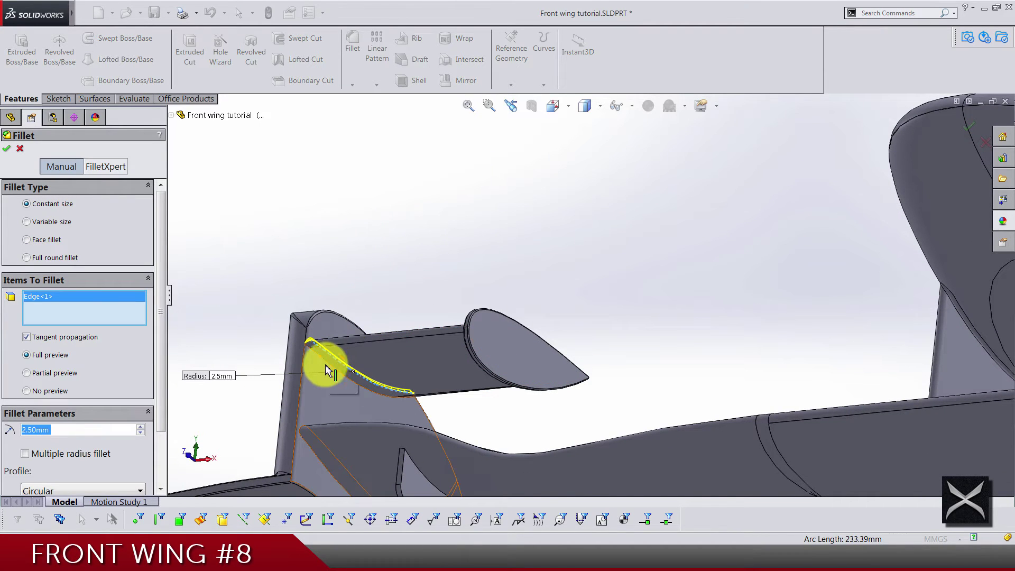
{"action": "left_click", "coordinate": [333, 363]}
{"action": "middle_click_drag", "start_coordinate": [437, 363], "coordinate": [503, 351]}
{"action": "left_click", "coordinate": [509, 344]}
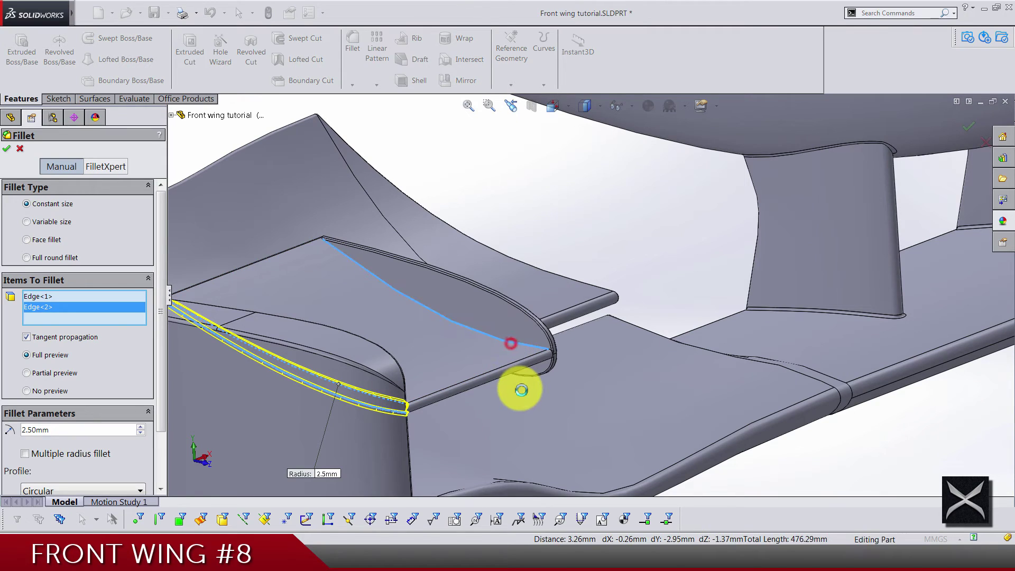
Add the curved flap edges near the nose and endplate junction, then accept the fillet.
{"action": "middle_click_drag", "start_coordinate": [520, 393], "coordinate": [888, 214]}
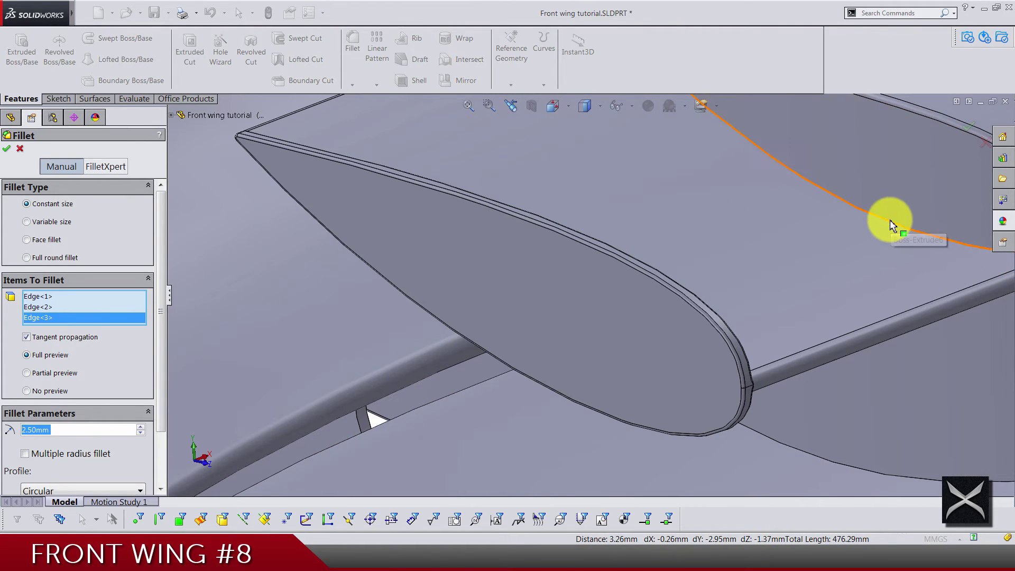
{"action": "left_click", "coordinate": [889, 220]}
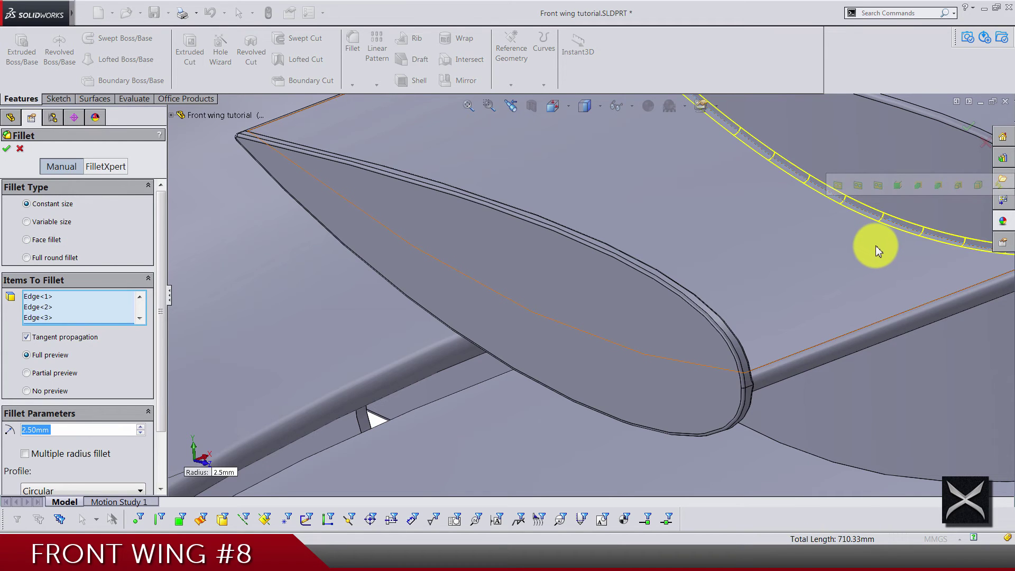
{"action": "left_click", "coordinate": [878, 244]}
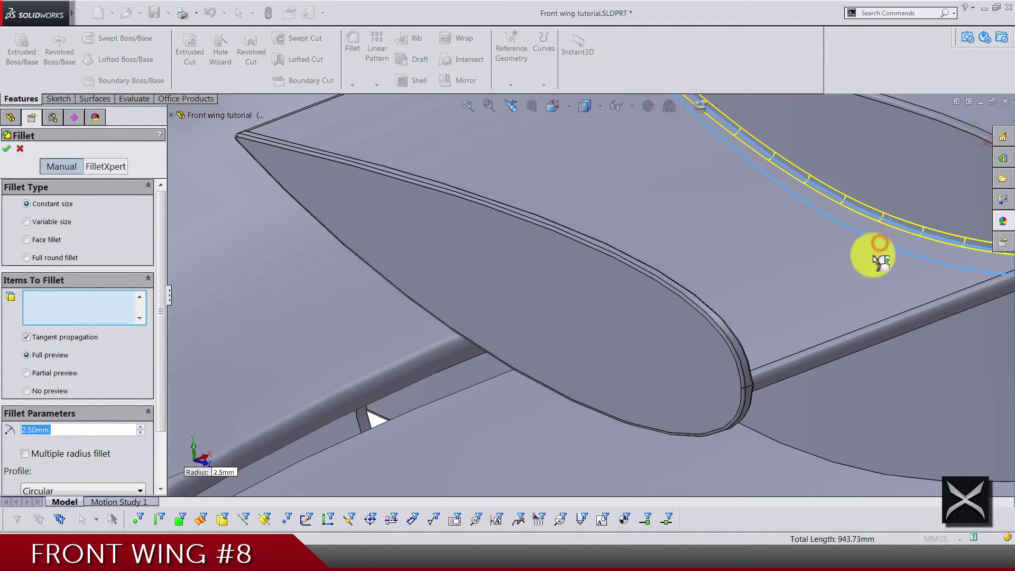
{"action": "middle_click_drag", "start_coordinate": [776, 273], "coordinate": [562, 306]}
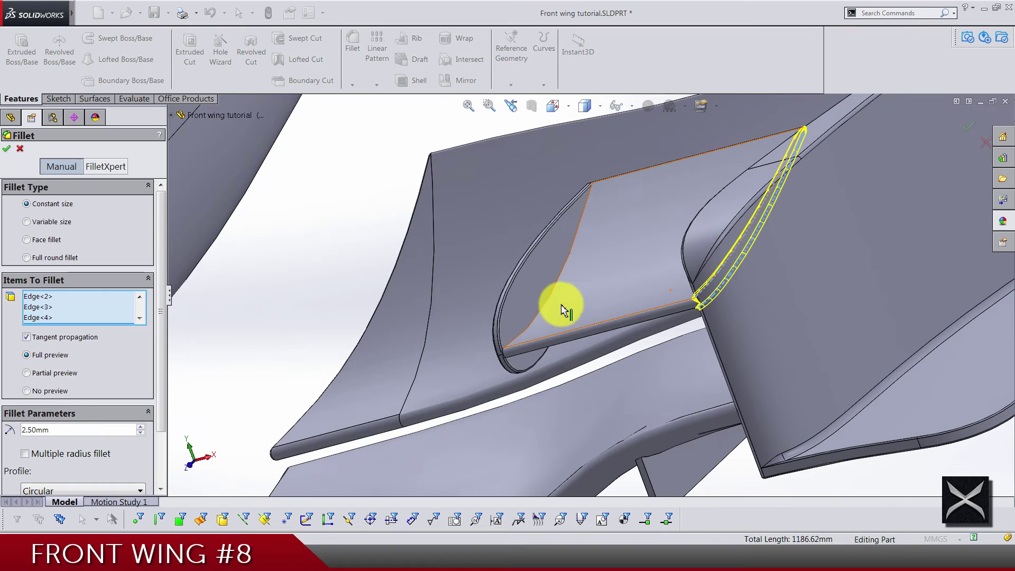
{"action": "left_click", "coordinate": [549, 312]}
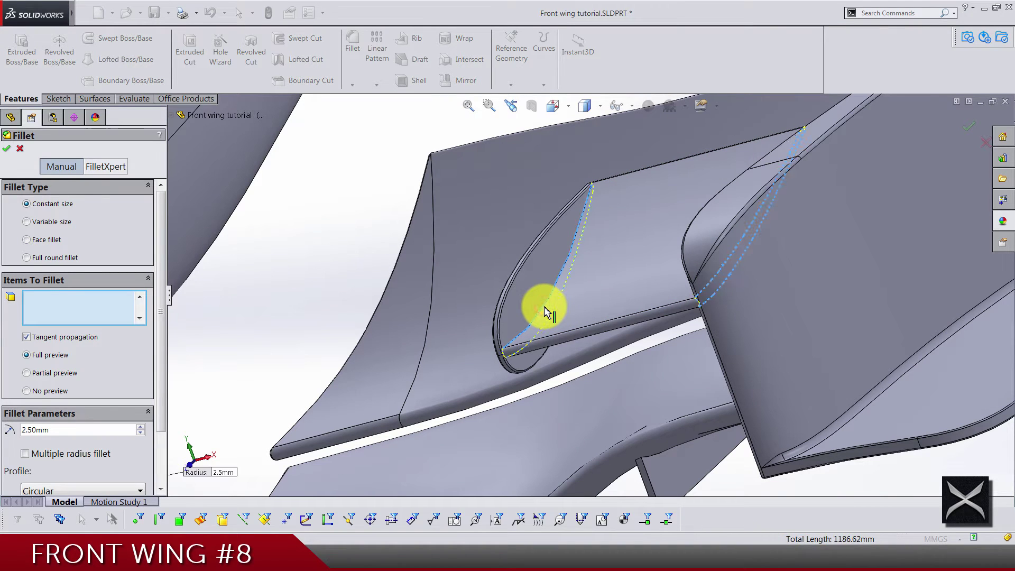
{"action": "key", "text": "Return"}
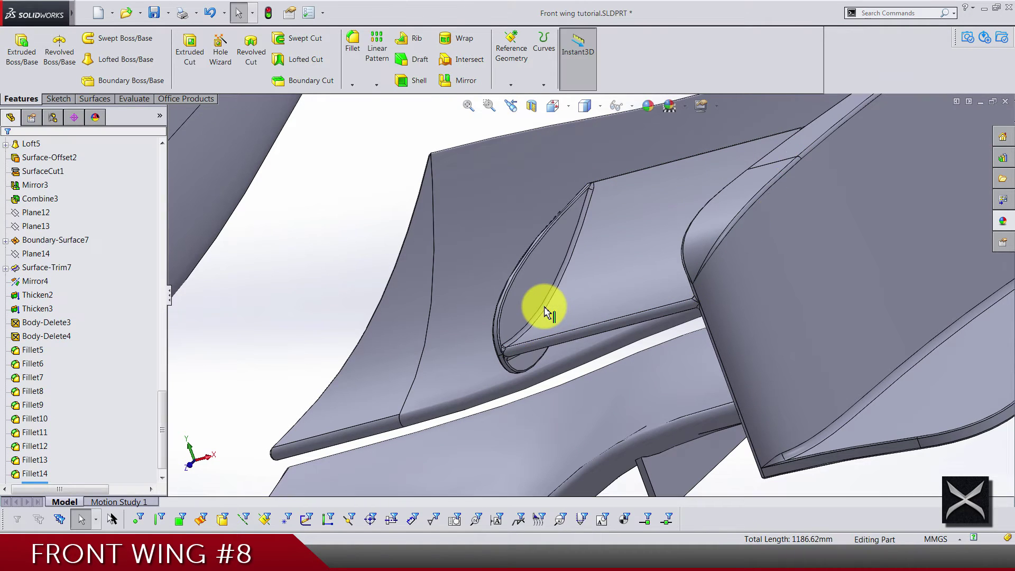
Save the part and clear the model selection.
{"action": "scroll", "coordinate": [550, 312], "scroll_direction": "up", "scroll_amount": 5}
{"action": "left_click", "coordinate": [617, 454]}
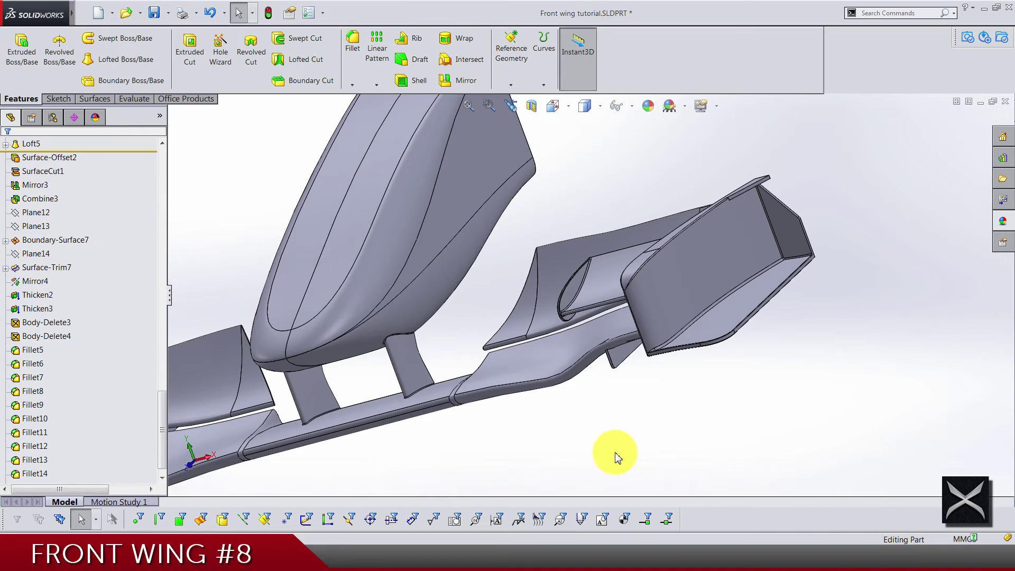
{"action": "key", "text": "ctrl+s"}
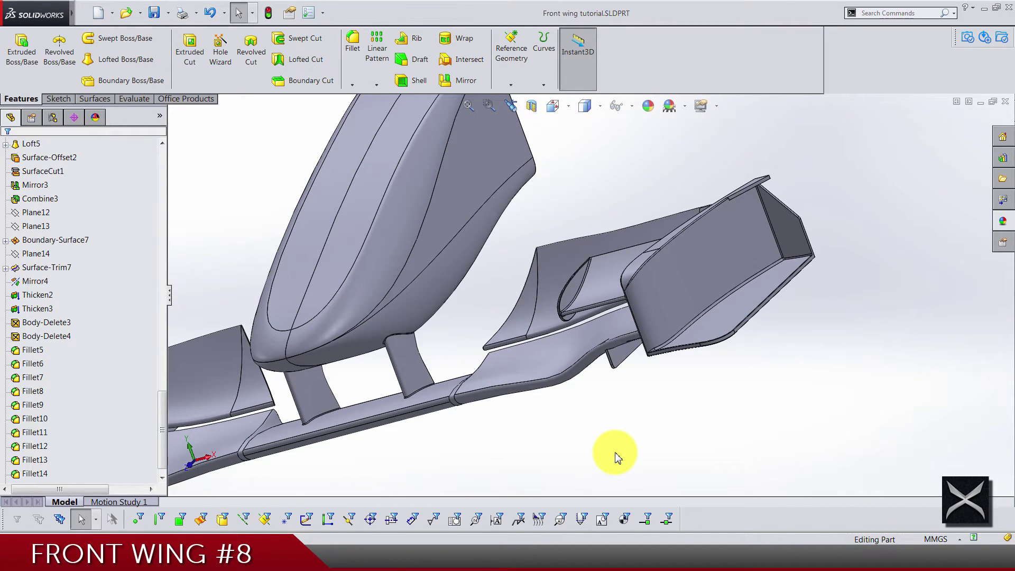
{"action": "left_click", "coordinate": [615, 452]}
Start a 2.5 mm fillet on the side blade's short corner and trailing tip edges.
{"action": "left_click", "coordinate": [355, 66]}
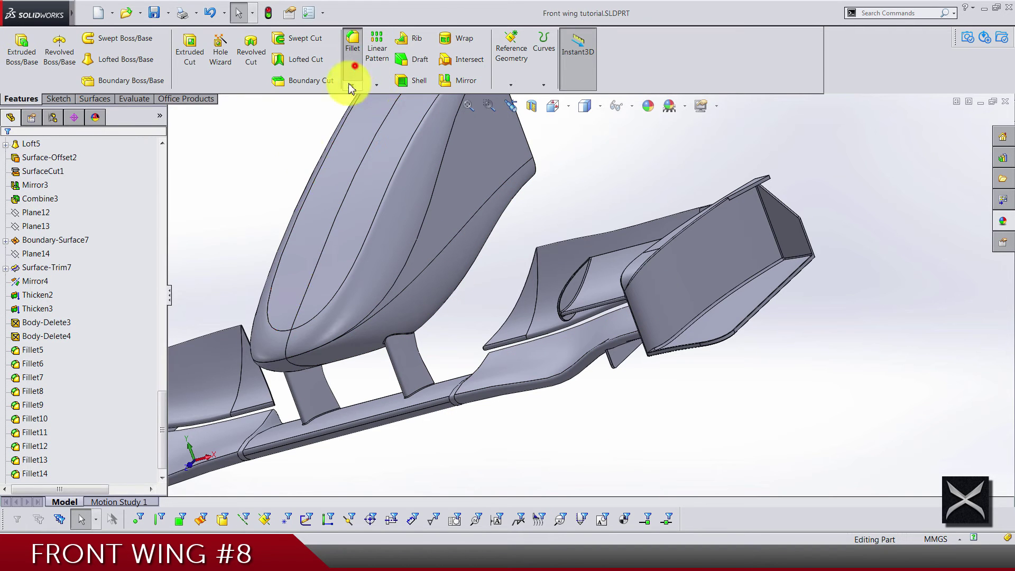
{"action": "scroll", "coordinate": [534, 340], "scroll_direction": "up", "scroll_amount": 5}
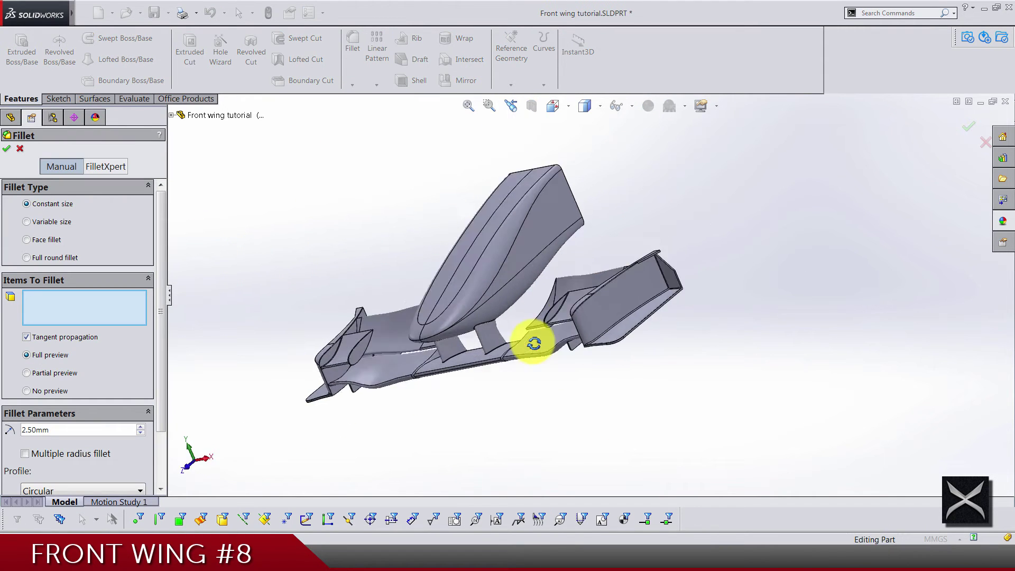
{"action": "middle_click_drag", "start_coordinate": [535, 340], "coordinate": [512, 356]}
{"action": "scroll", "coordinate": [555, 301], "scroll_direction": "down", "scroll_amount": 5}
{"action": "scroll", "coordinate": [555, 317], "scroll_direction": "up", "scroll_amount": 5}
{"action": "middle_click_drag", "start_coordinate": [556, 317], "coordinate": [562, 351]}
{"action": "scroll", "coordinate": [614, 208], "scroll_direction": "down", "scroll_amount": 8}
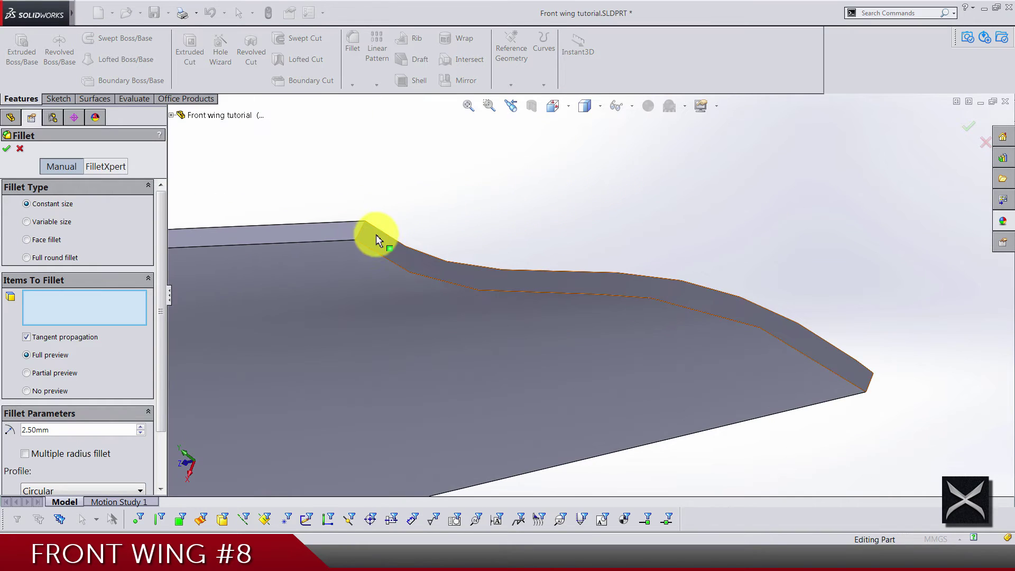
{"action": "left_click", "coordinate": [364, 232]}
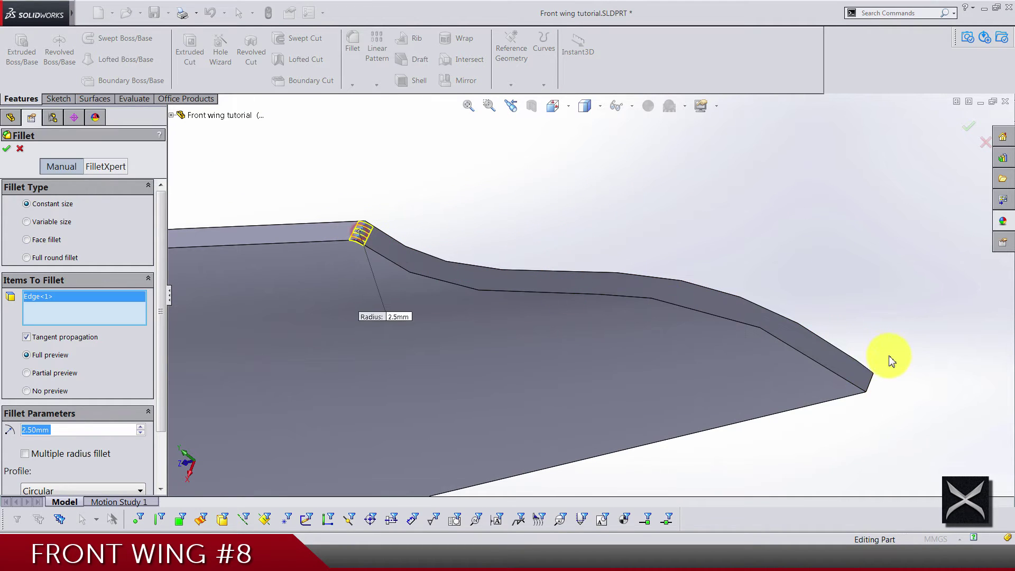
{"action": "left_click", "coordinate": [871, 379]}
Add the blade's top corner and small tip edges, then accept the fillet.
{"action": "scroll", "coordinate": [725, 340], "scroll_direction": "up", "scroll_amount": 5}
{"action": "middle_click_drag", "start_coordinate": [659, 238], "coordinate": [617, 215]}
{"action": "scroll", "coordinate": [582, 265], "scroll_direction": "down", "scroll_amount": 8}
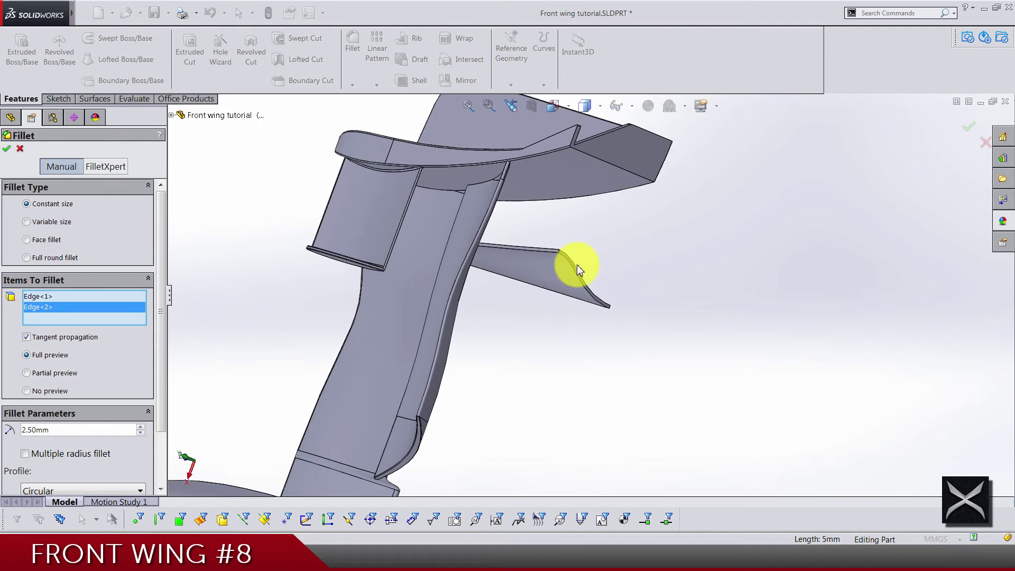
{"action": "left_click", "coordinate": [606, 206]}
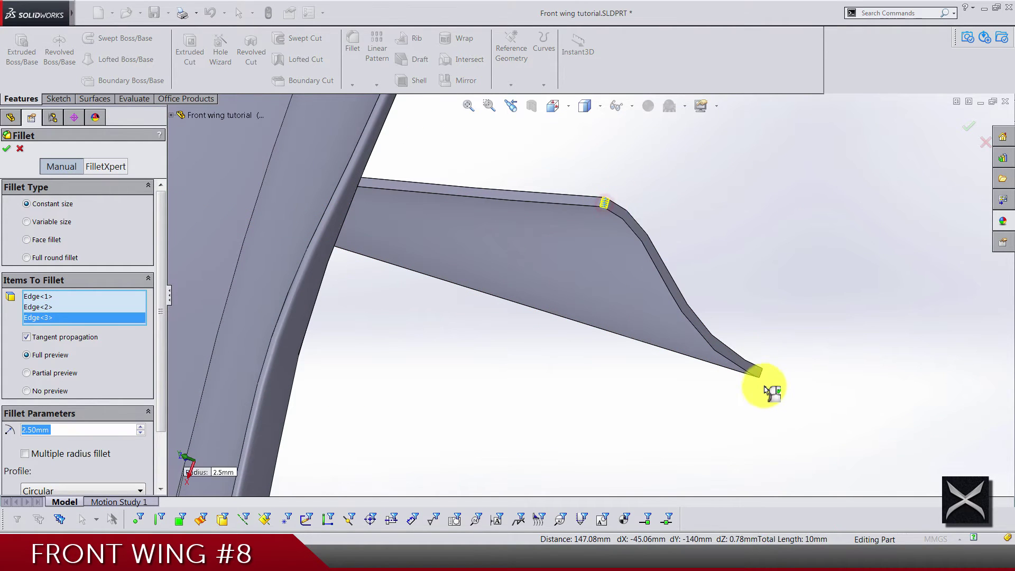
{"action": "left_click", "coordinate": [764, 375]}
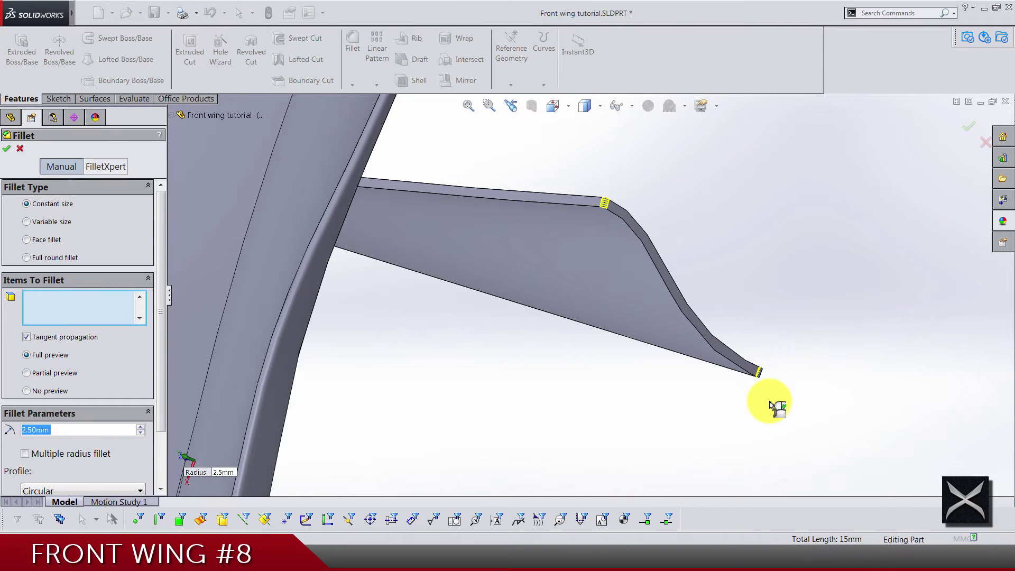
{"action": "right_click", "coordinate": [769, 405]}
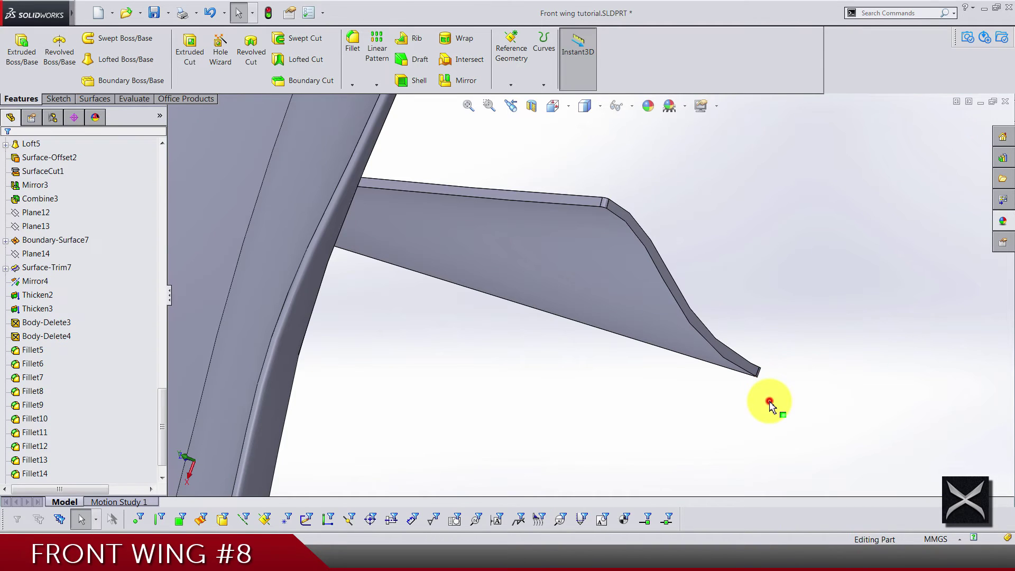
Create a 1 mm fillet on the side blade's long top and lower edges.
{"action": "left_click", "coordinate": [348, 59]}
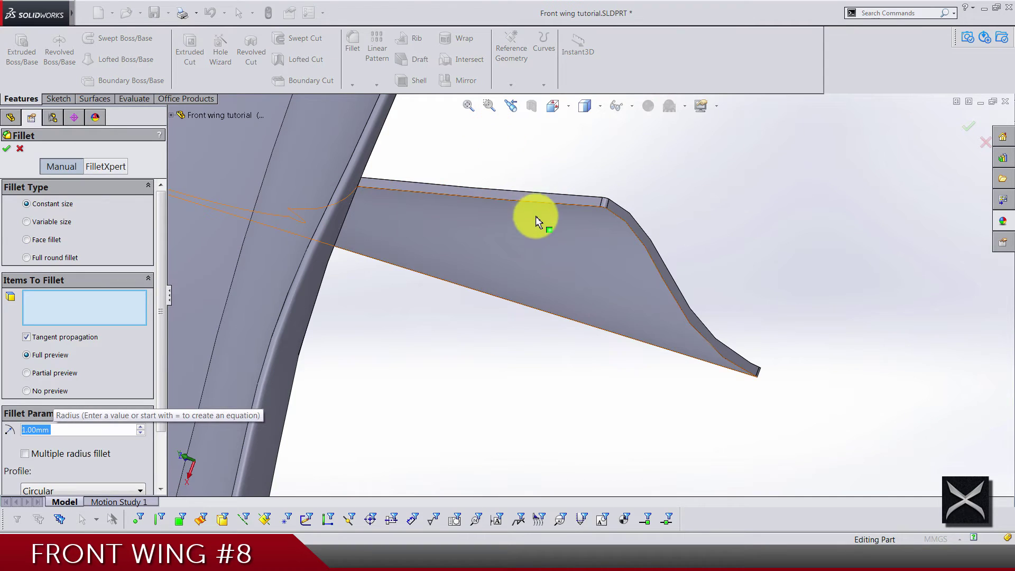
{"action": "left_click", "coordinate": [521, 194]}
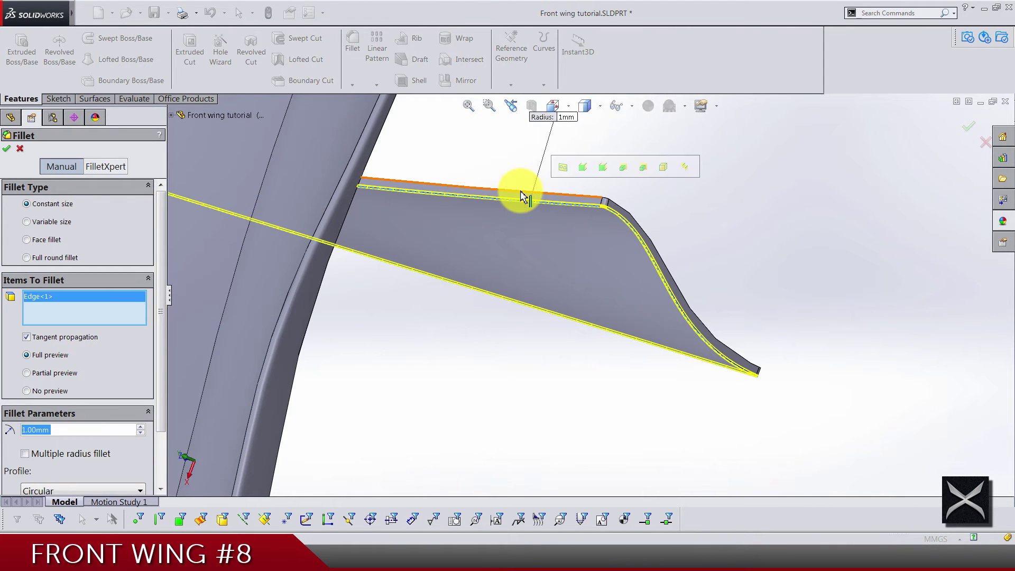
{"action": "left_click", "coordinate": [523, 195]}
{"action": "scroll", "coordinate": [532, 347], "scroll_direction": "up", "scroll_amount": 5}
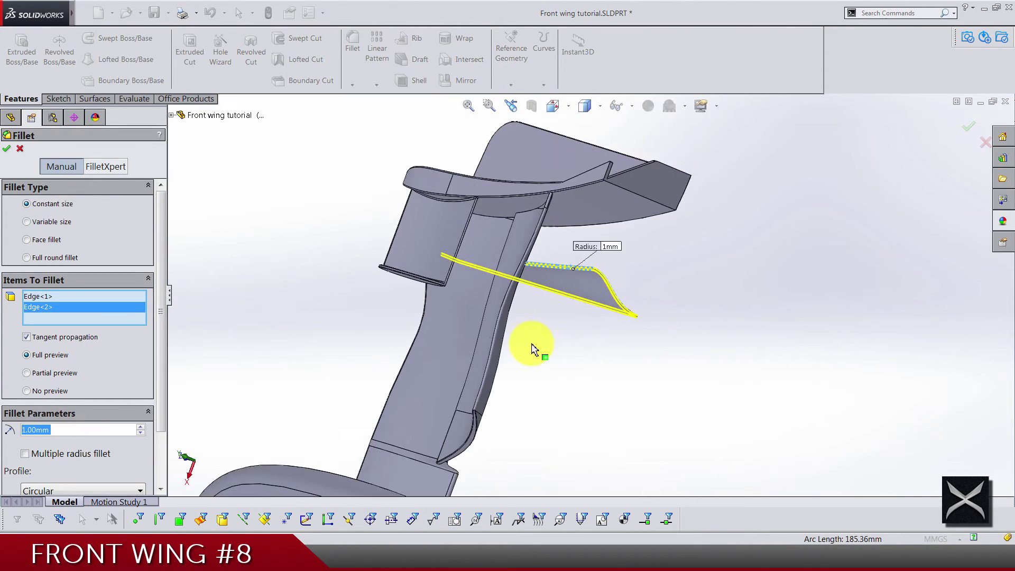
{"action": "scroll", "coordinate": [544, 415], "scroll_direction": "up", "scroll_amount": 2}
{"action": "scroll", "coordinate": [532, 299], "scroll_direction": "down", "scroll_amount": 8}
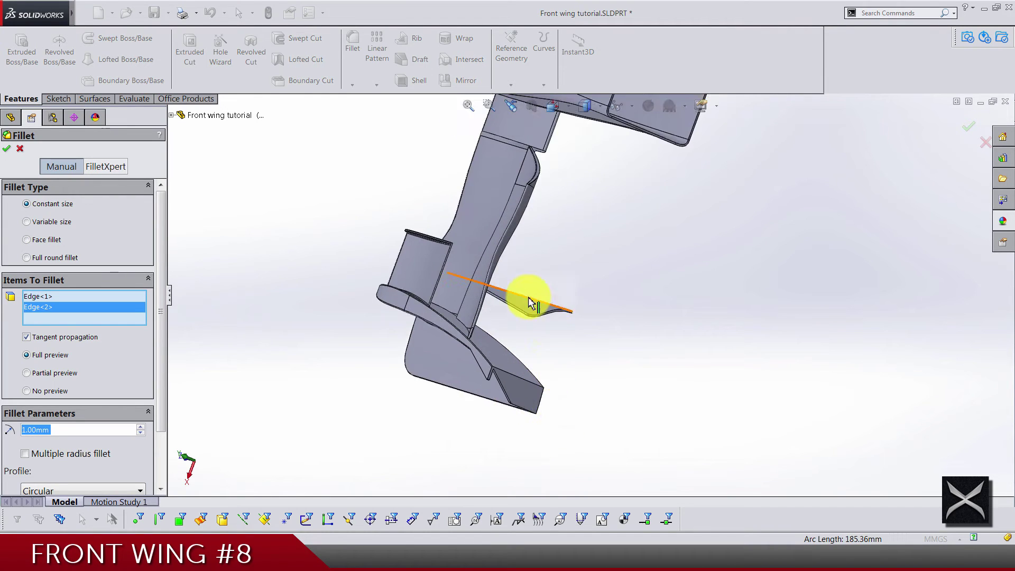
{"action": "scroll", "coordinate": [550, 347], "scroll_direction": "down", "scroll_amount": 2}
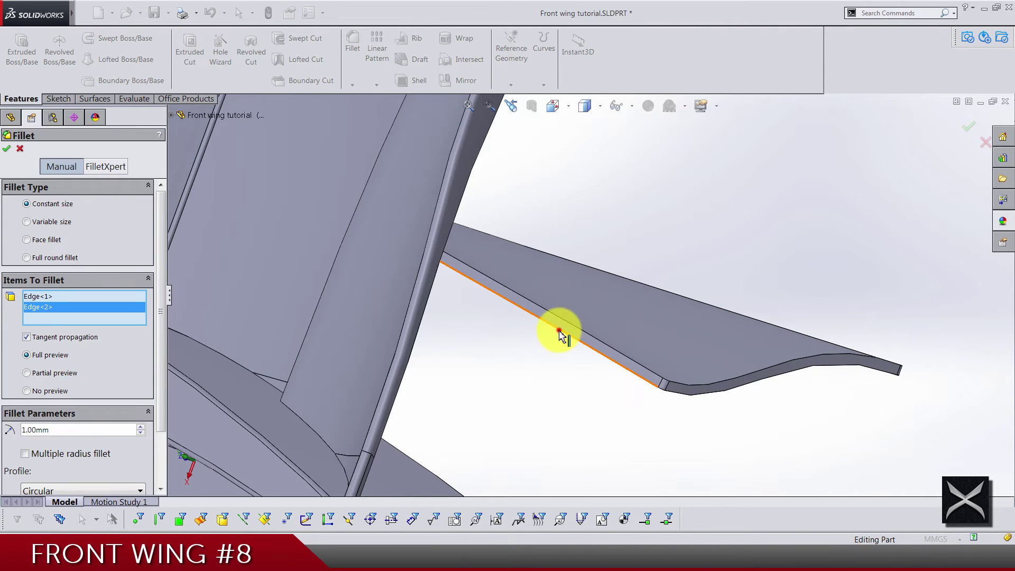
{"action": "left_click", "coordinate": [578, 329]}
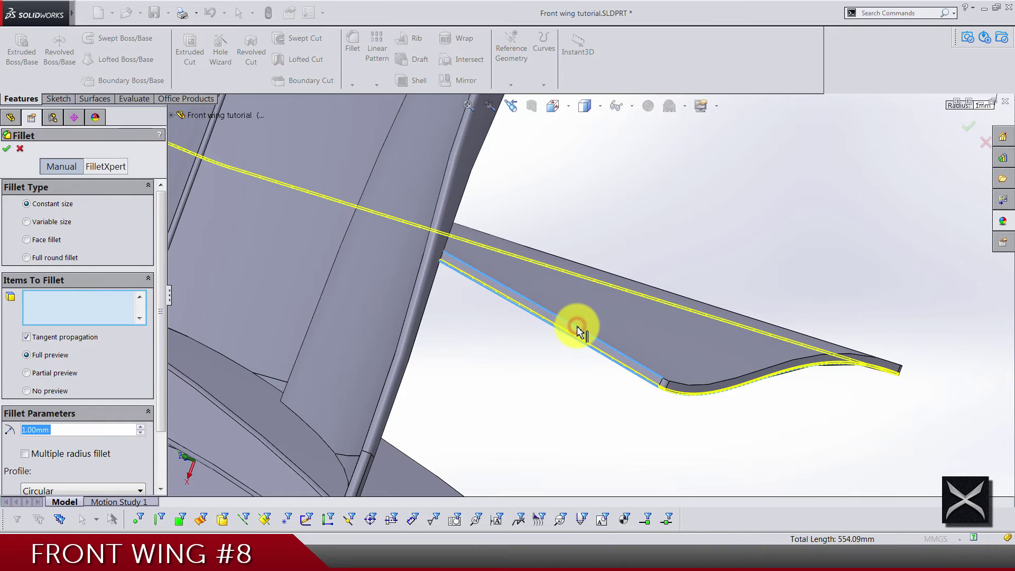
{"action": "left_click", "coordinate": [581, 331]}
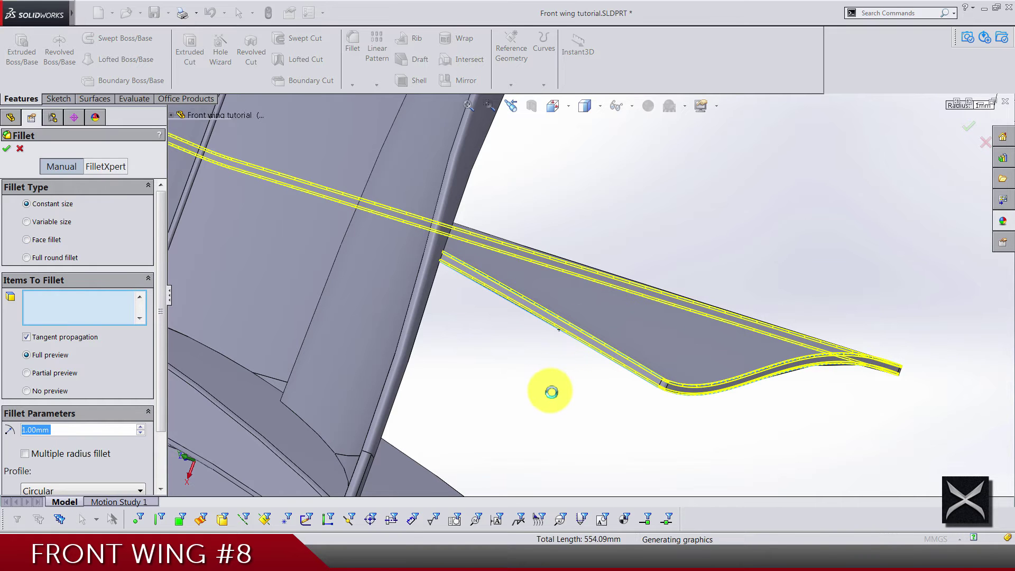
{"action": "right_click", "coordinate": [550, 391]}
Fillet a wing edge and the endplate's lower edge at 1 mm.
{"action": "middle_click_drag", "start_coordinate": [550, 391], "coordinate": [588, 391]}
{"action": "scroll", "coordinate": [608, 358], "scroll_direction": "down", "scroll_amount": 3}
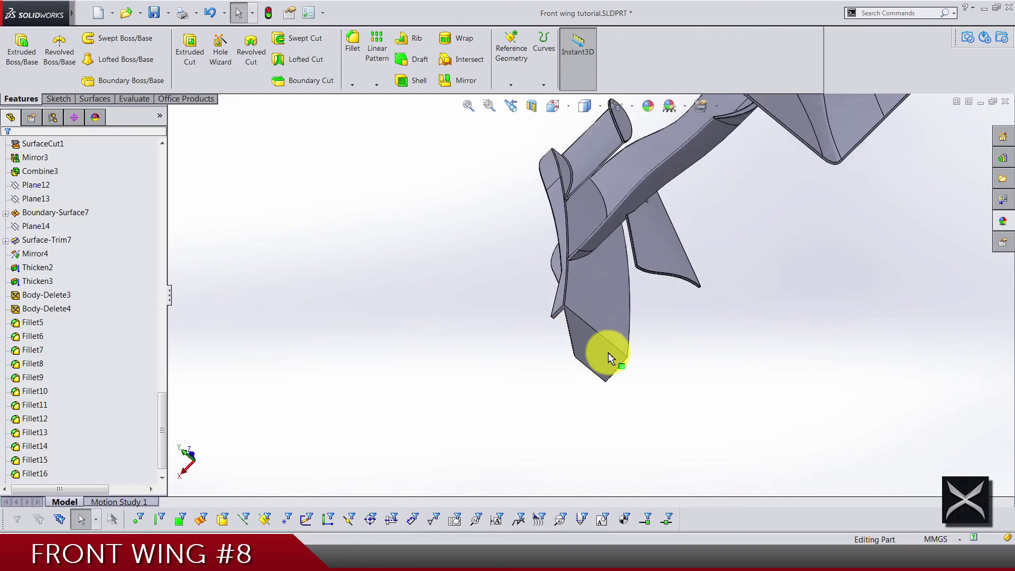
{"action": "scroll", "coordinate": [575, 242], "scroll_direction": "up", "scroll_amount": 3}
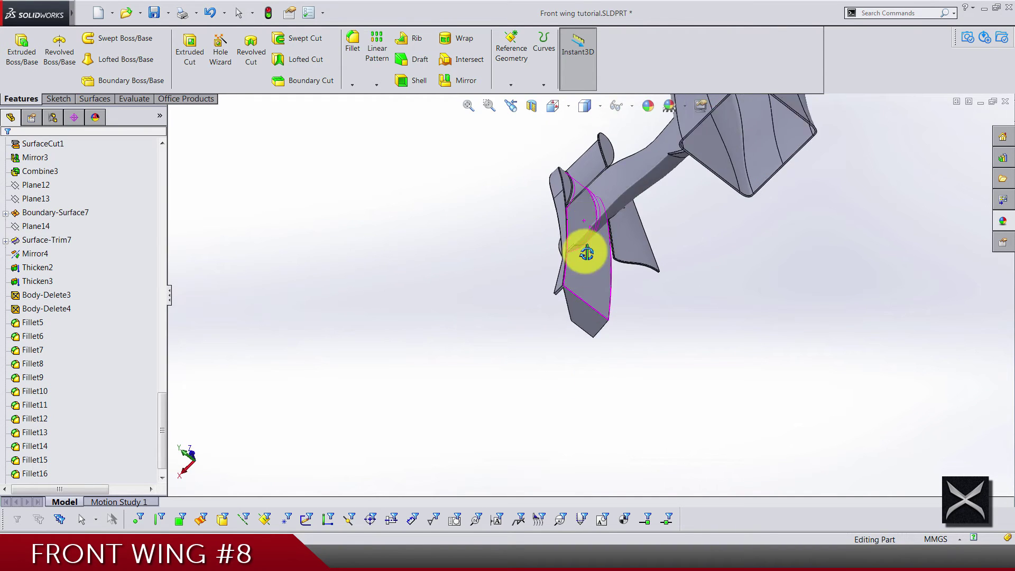
{"action": "scroll", "coordinate": [587, 248], "scroll_direction": "down", "scroll_amount": 5}
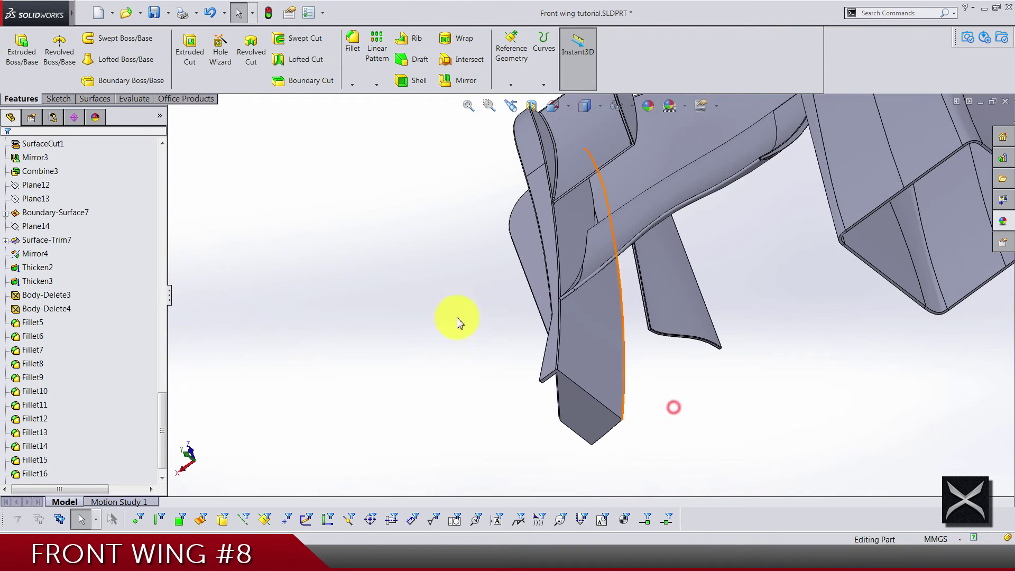
{"action": "left_click", "coordinate": [353, 76]}
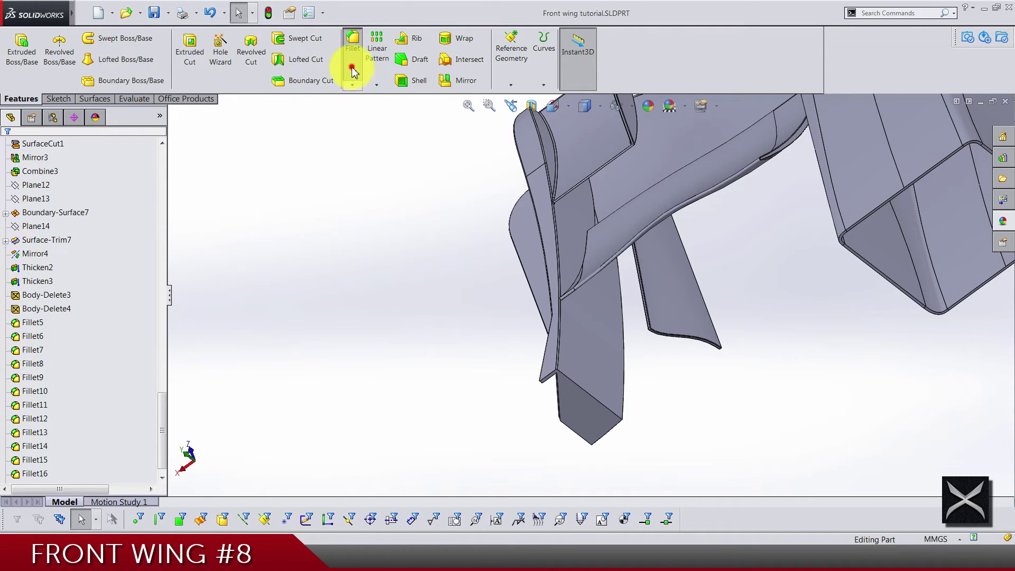
{"action": "left_click", "coordinate": [580, 392]}
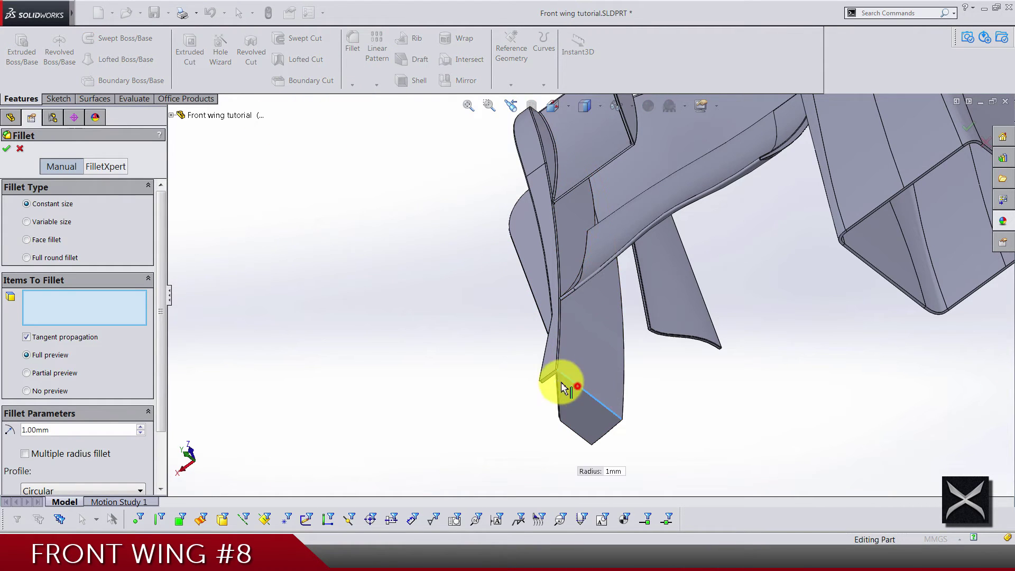
{"action": "middle_click_drag", "start_coordinate": [459, 411], "coordinate": [761, 198]}
{"action": "scroll", "coordinate": [761, 198], "scroll_direction": "down", "scroll_amount": 3}
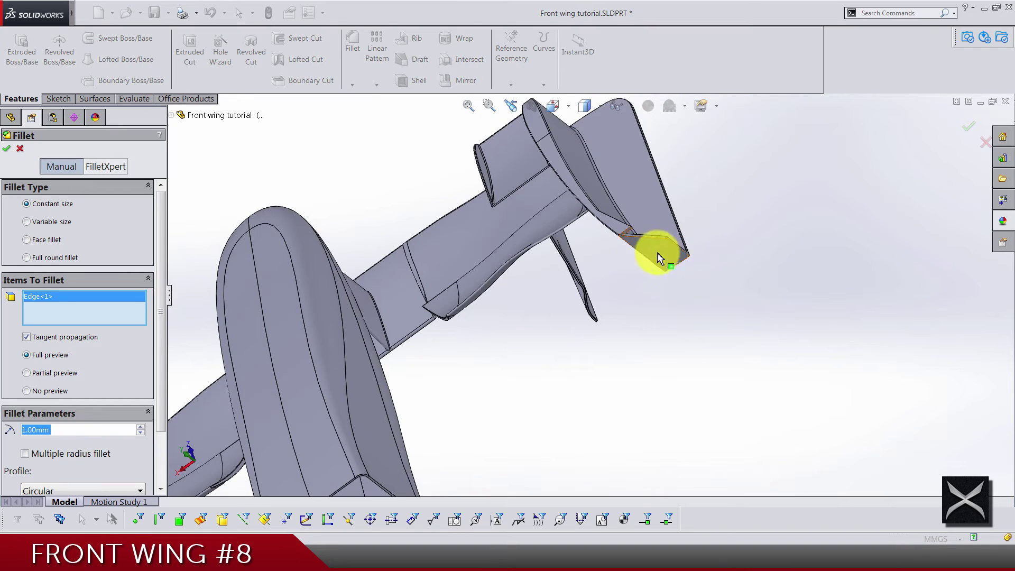
{"action": "left_click", "coordinate": [644, 261]}
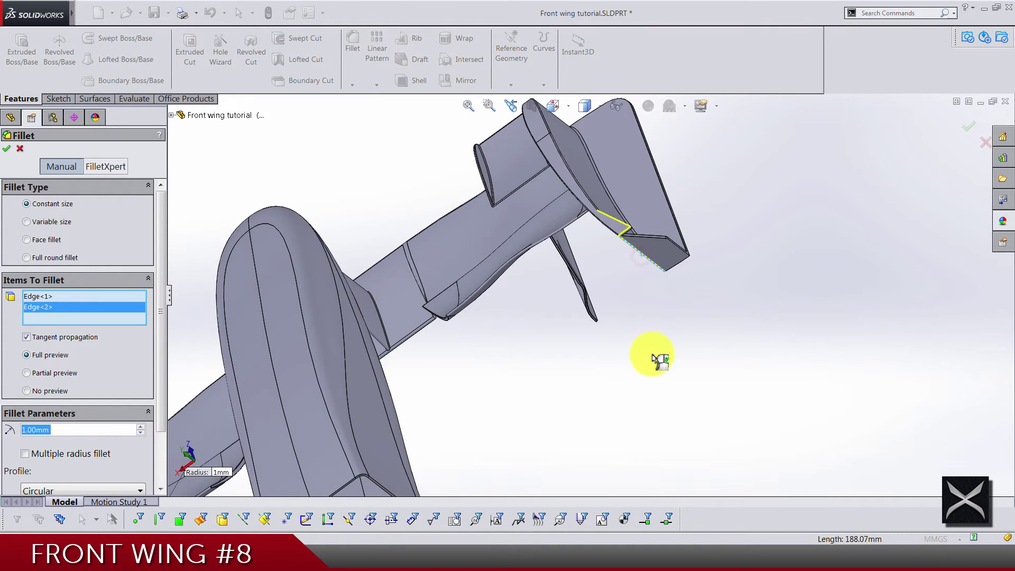
{"action": "right_click", "coordinate": [658, 359]}
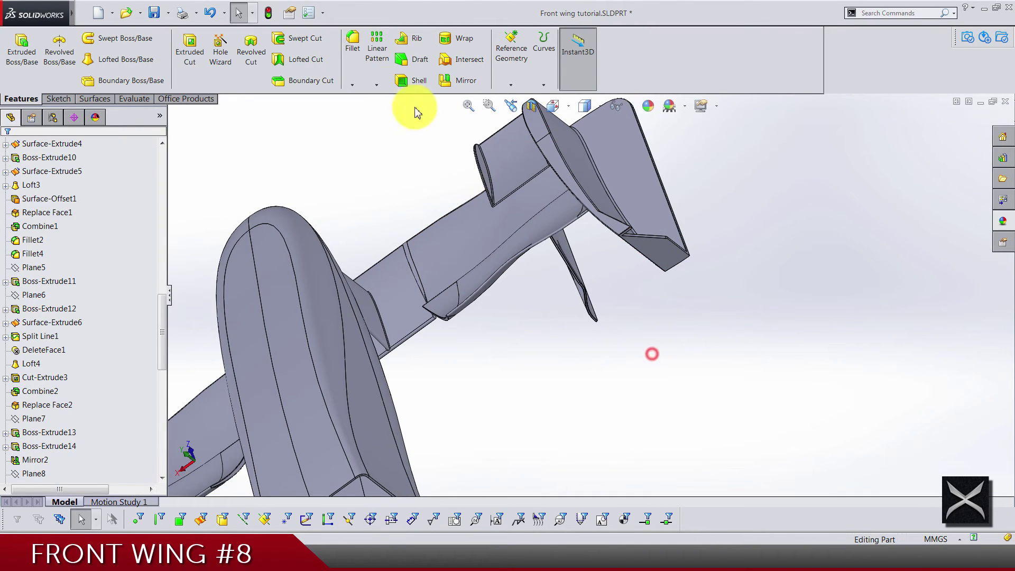
Start another 1 mm fillet, selecting two endplate edges and two underside flap edges.
{"action": "left_click", "coordinate": [353, 46]}
{"action": "middle_click_drag", "start_coordinate": [495, 204], "coordinate": [564, 152]}
{"action": "scroll", "coordinate": [519, 220], "scroll_direction": "down", "scroll_amount": 5}
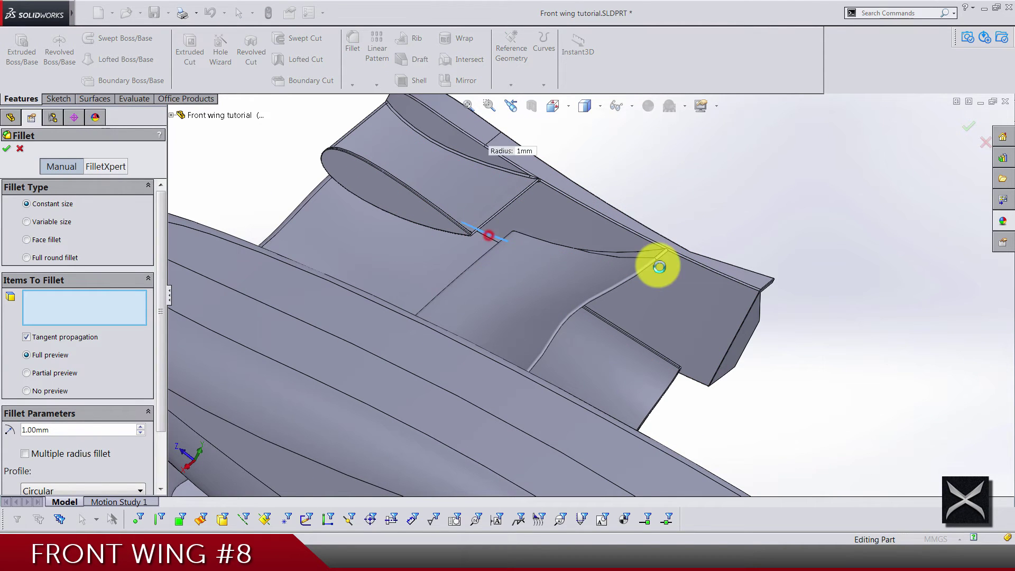
{"action": "left_click", "coordinate": [645, 253]}
{"action": "left_click", "coordinate": [506, 312]}
{"action": "scroll", "coordinate": [502, 305], "scroll_direction": "up", "scroll_amount": 5}
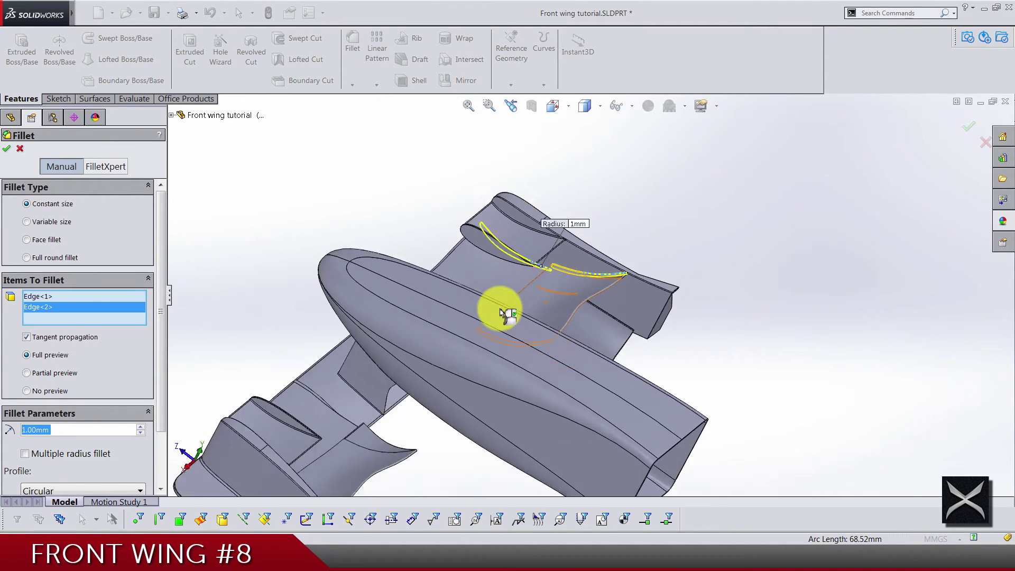
{"action": "mouse_move", "coordinate": [453, 351]}
{"action": "middle_mouse_down"}
{"action": "mouse_move", "coordinate": [404, 385]}
{"action": "mouse_move", "coordinate": [465, 355]}
{"action": "middle_mouse_up"}
{"action": "scroll", "coordinate": [600, 329], "scroll_direction": "down", "scroll_amount": 8}
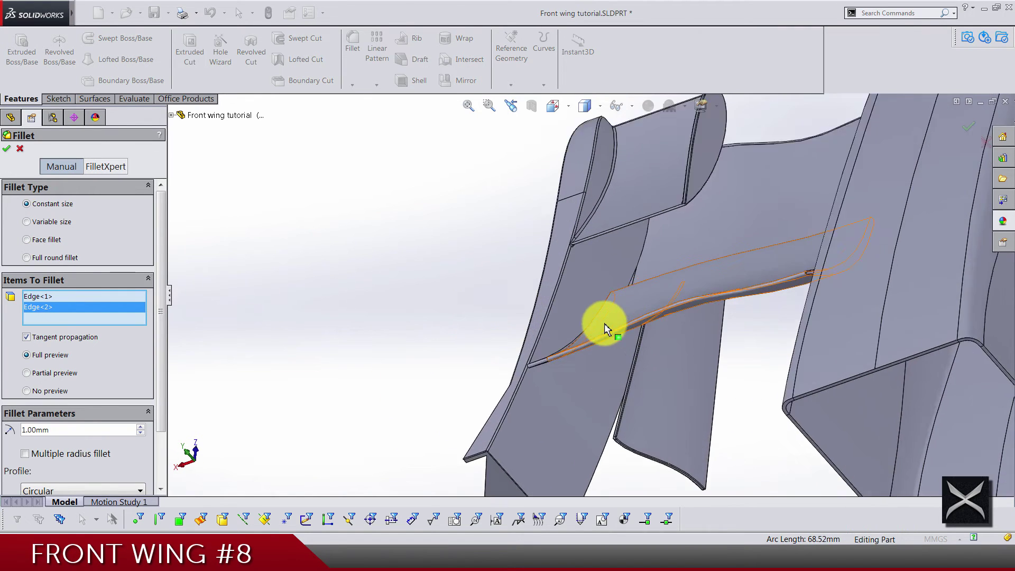
{"action": "left_click", "coordinate": [597, 287]}
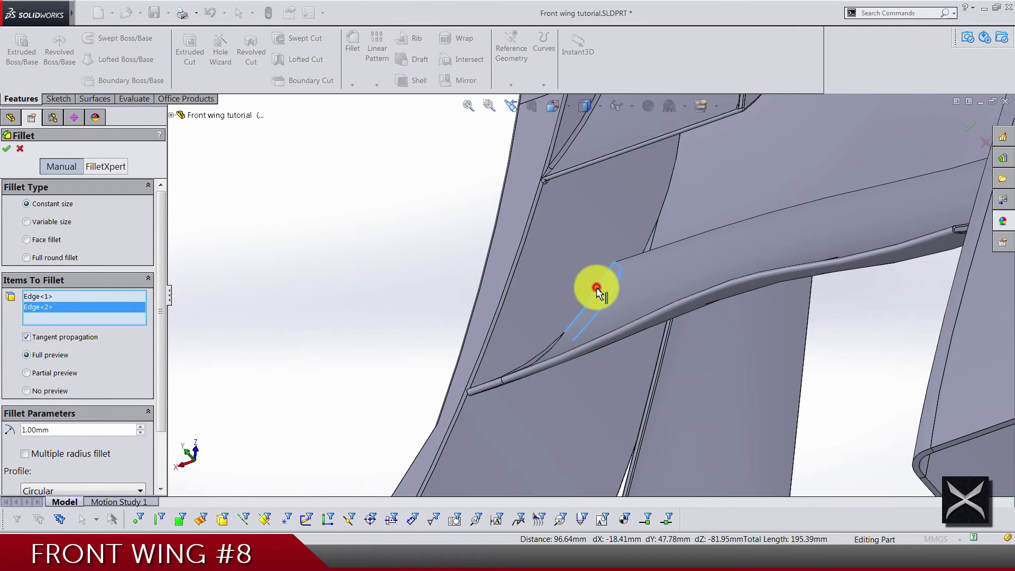
{"action": "left_click", "coordinate": [669, 184]}
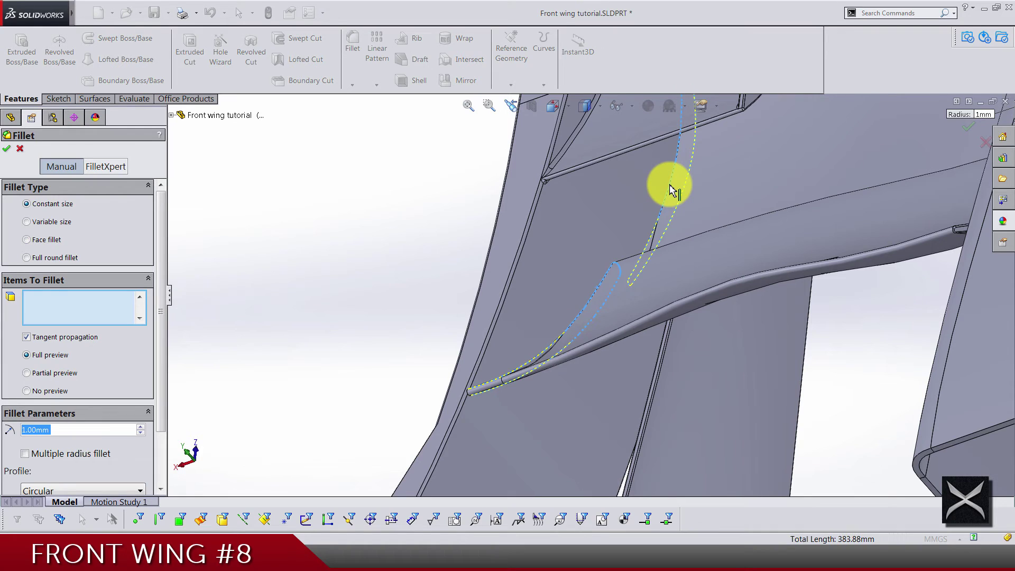
End the fillet command and view the wing in Isometric, then Front view.
{"action": "key", "text": "Escape"}
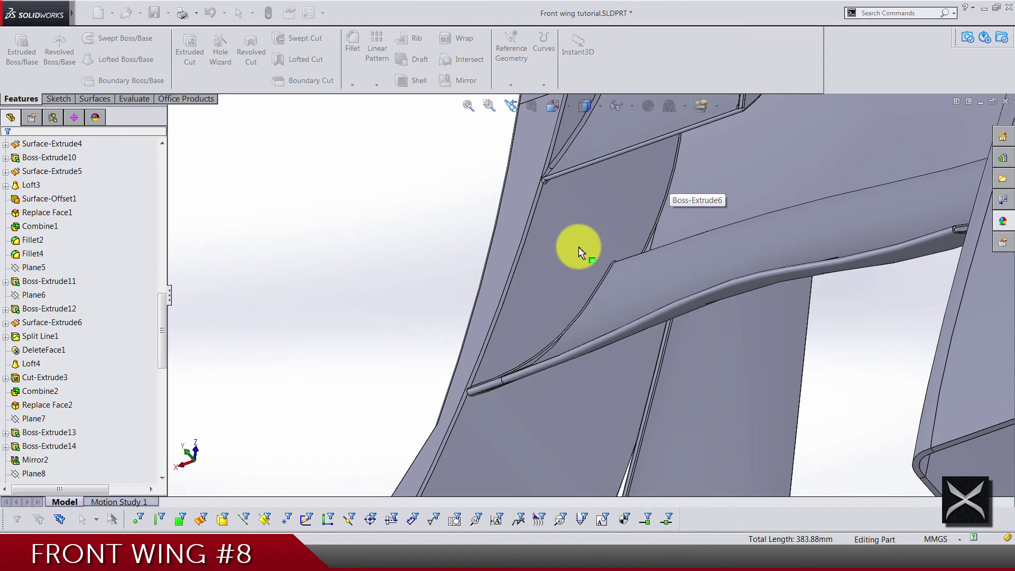
{"action": "scroll", "coordinate": [587, 253], "scroll_direction": "up", "scroll_amount": 10}
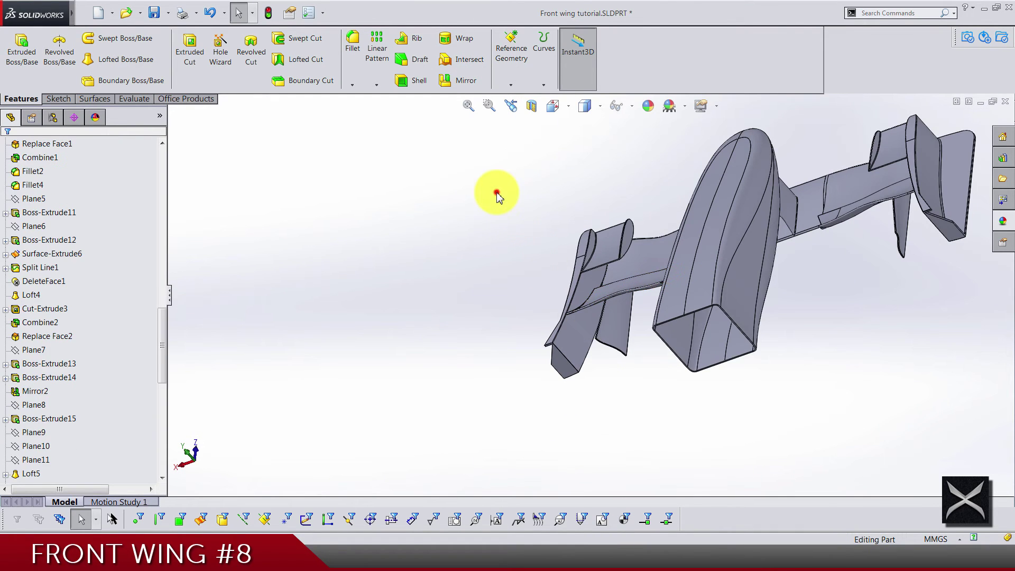
{"action": "left_click", "coordinate": [553, 105]}
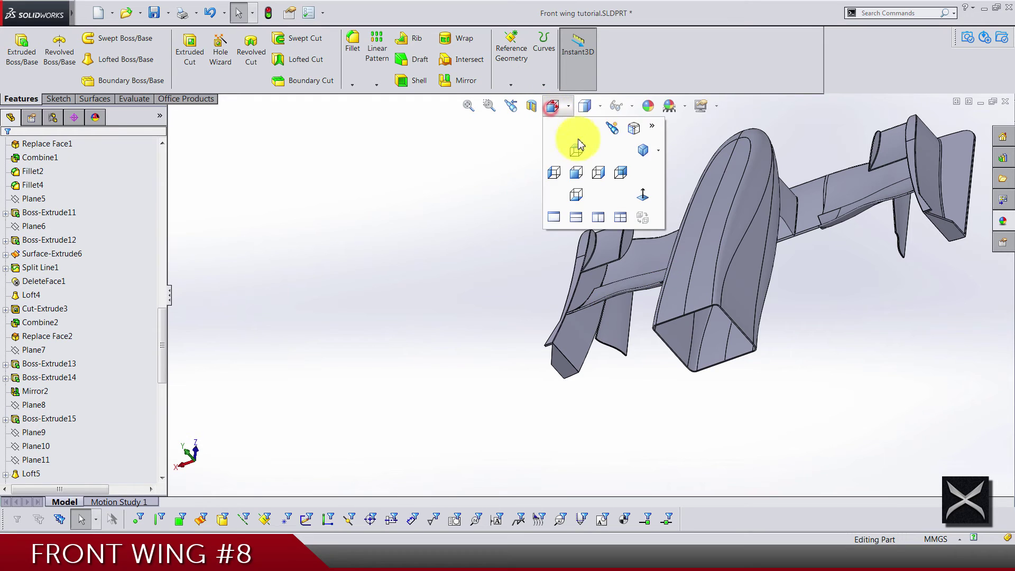
{"action": "left_click", "coordinate": [643, 151]}
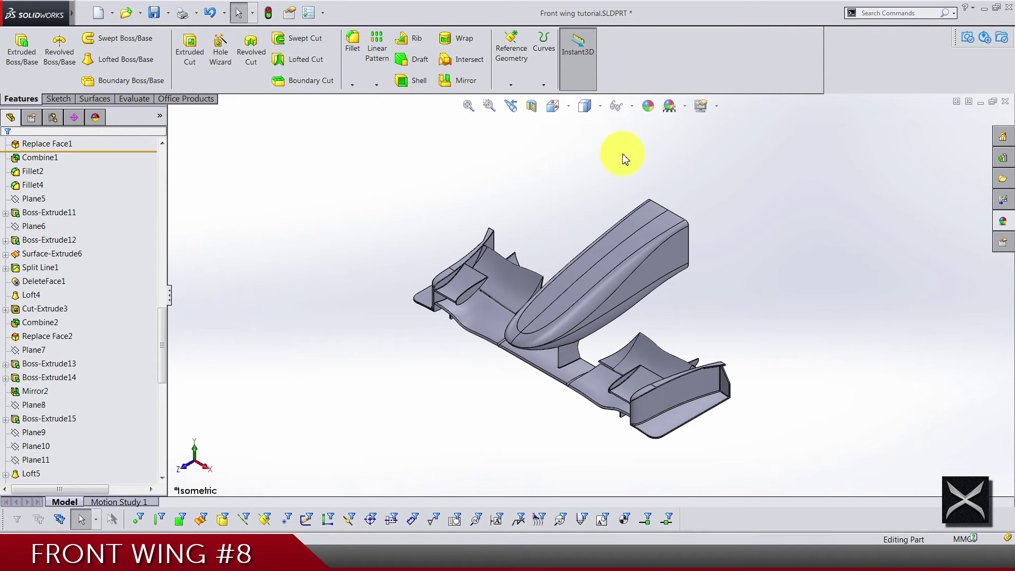
{"action": "left_click", "coordinate": [552, 106]}
{"action": "left_click", "coordinate": [575, 173]}
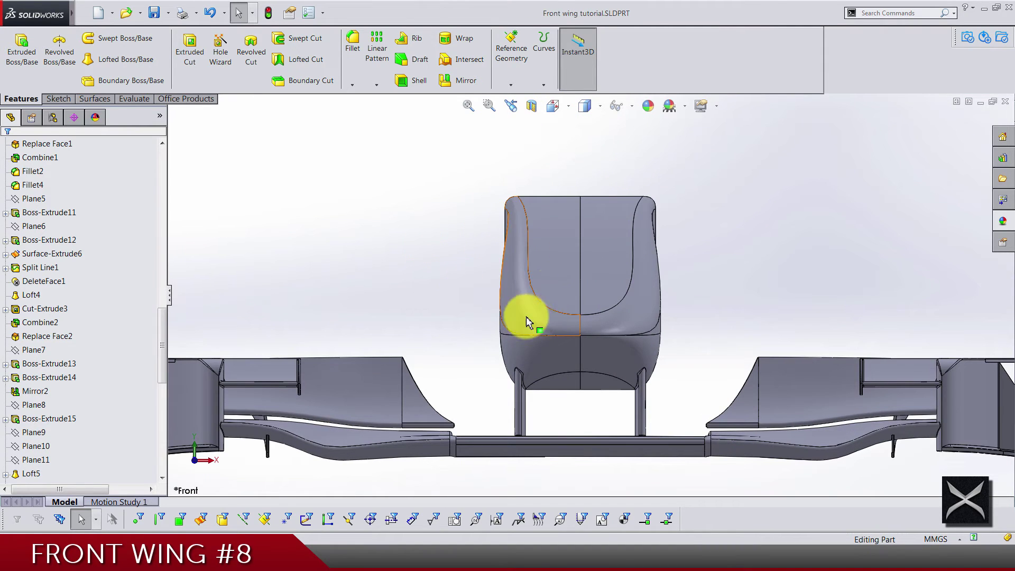
Orbit the wing into angled 3-D views to check its sides.
{"action": "scroll", "coordinate": [575, 301], "scroll_direction": "up", "scroll_amount": 3}
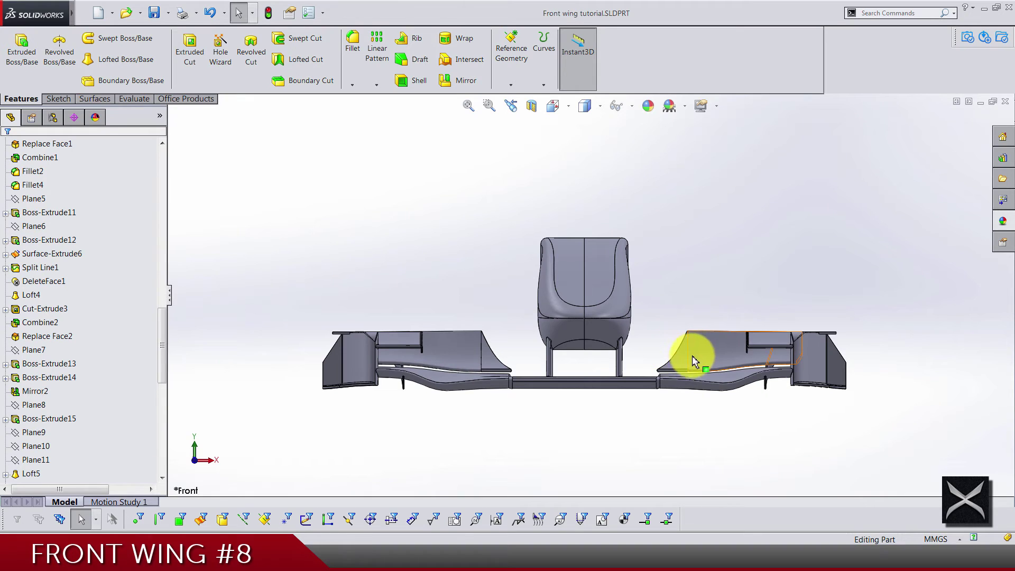
{"action": "scroll", "coordinate": [659, 393], "scroll_direction": "down", "scroll_amount": 2}
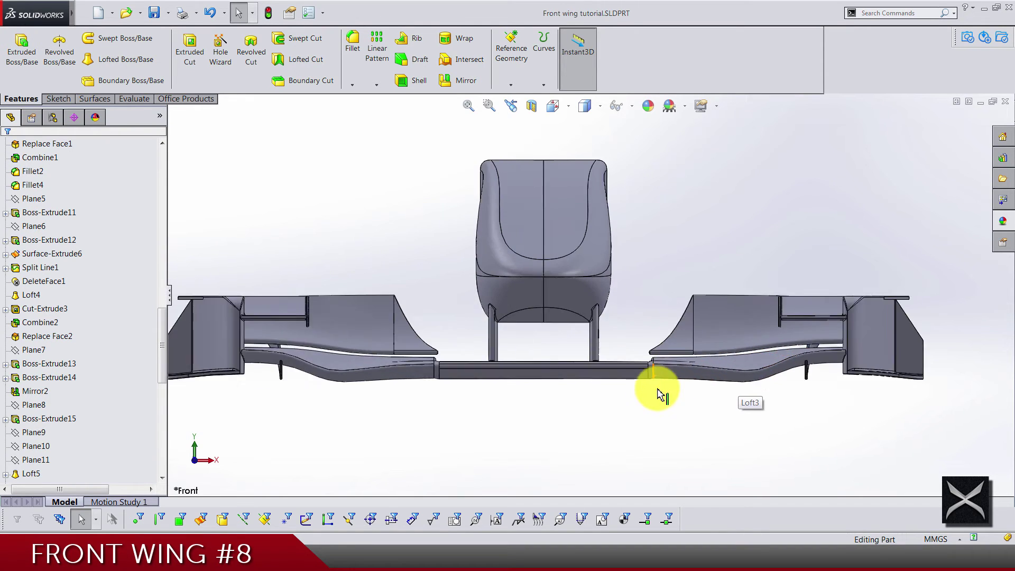
{"action": "scroll", "coordinate": [754, 356], "scroll_direction": "up", "scroll_amount": 3}
{"action": "middle_click_drag", "start_coordinate": [725, 290], "coordinate": [720, 384]}
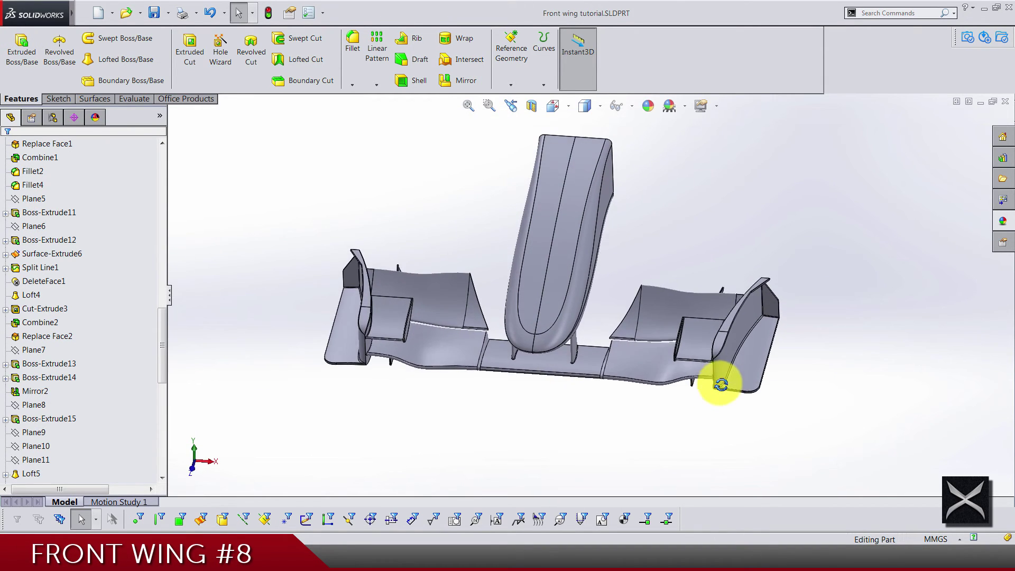
{"action": "scroll", "coordinate": [639, 363], "scroll_direction": "down", "scroll_amount": 3}
{"action": "scroll", "coordinate": [661, 338], "scroll_direction": "up", "scroll_amount": 3}
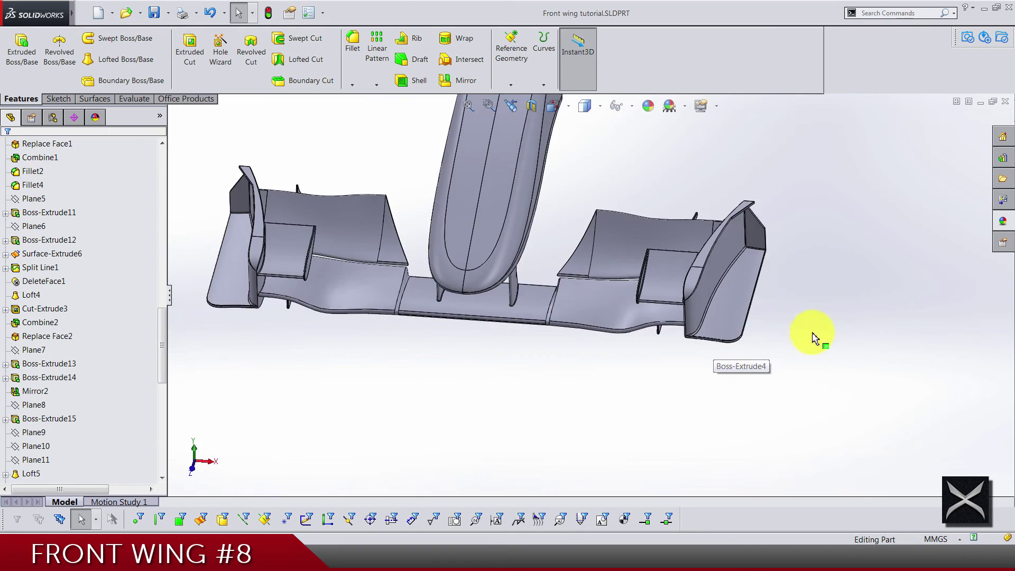
{"action": "middle_click_drag", "start_coordinate": [814, 339], "coordinate": [768, 202]}
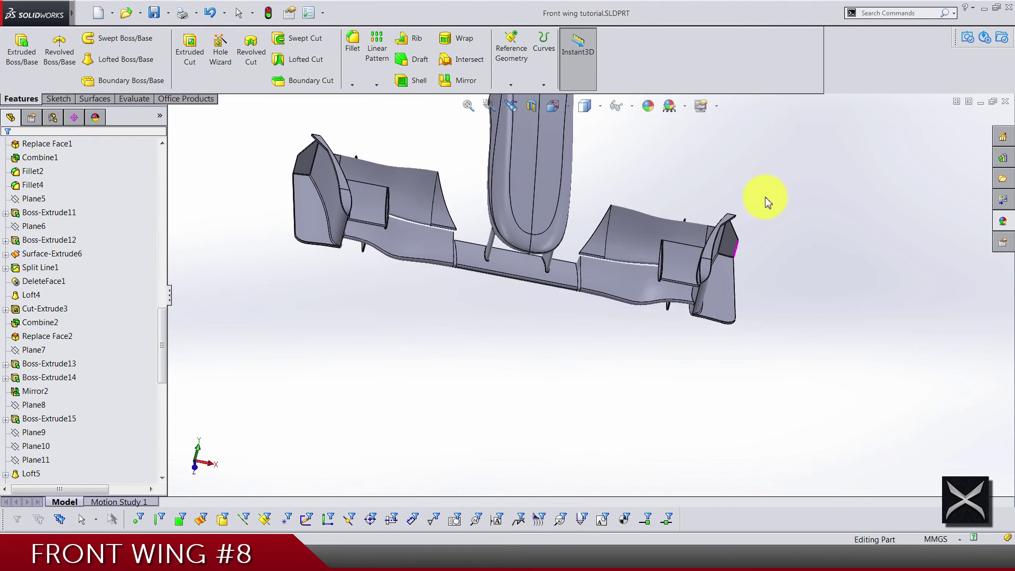
{"action": "scroll", "coordinate": [611, 181], "scroll_direction": "up", "scroll_amount": 4}
Return the whole front wing to the Isometric standard view.
{"action": "left_click", "coordinate": [553, 105]}
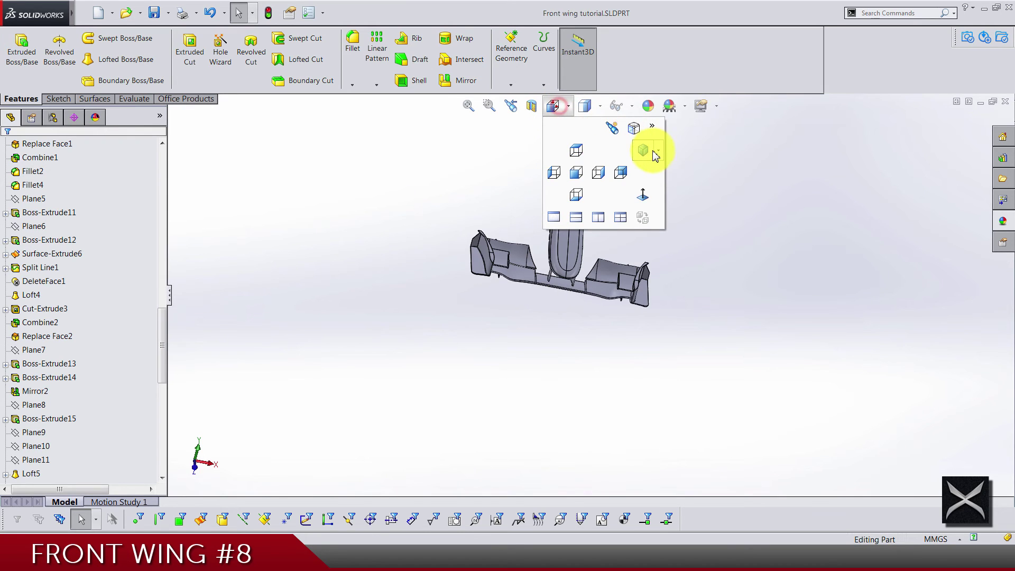
{"action": "left_click", "coordinate": [654, 156]}
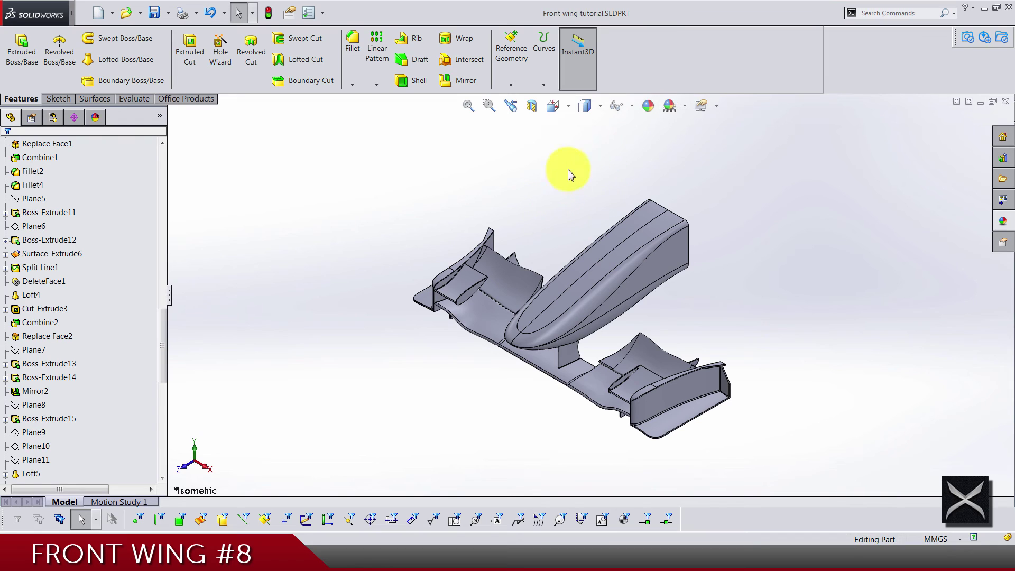
Show the wing in the Top, Front and Right standard views.
{"action": "left_click", "coordinate": [551, 106]}
{"action": "left_click", "coordinate": [573, 153]}
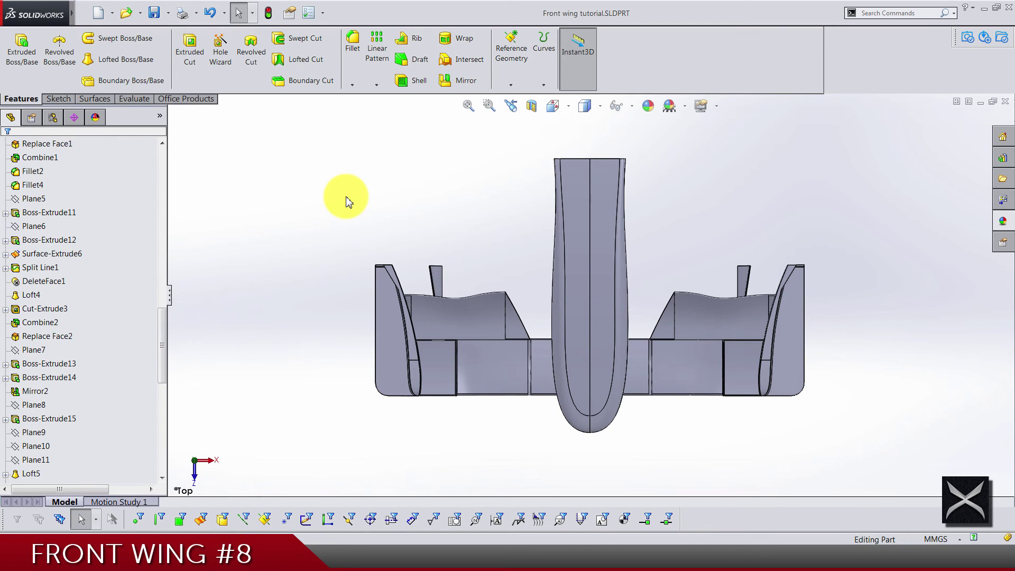
{"action": "left_click", "coordinate": [567, 111]}
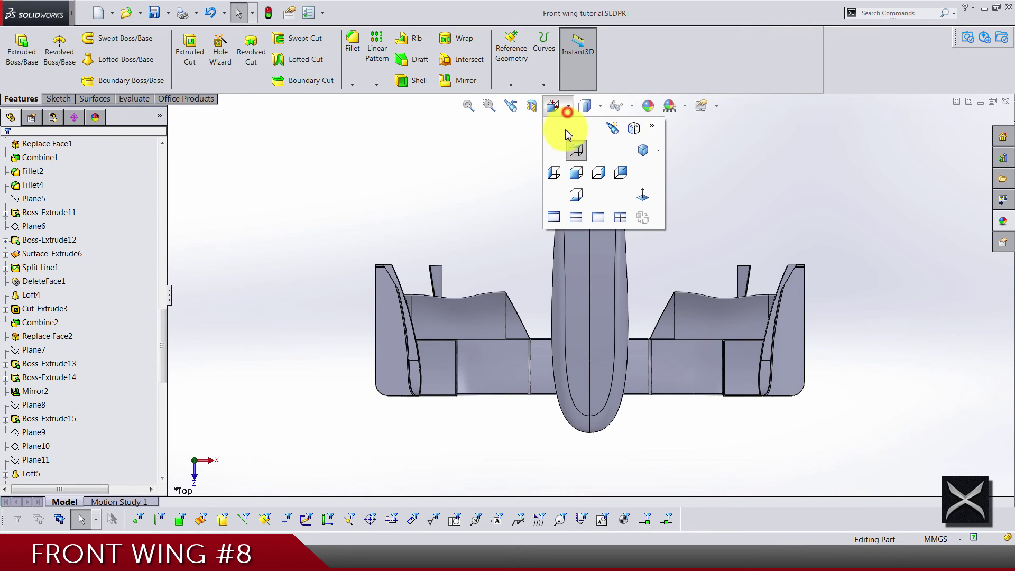
{"action": "left_click", "coordinate": [573, 172]}
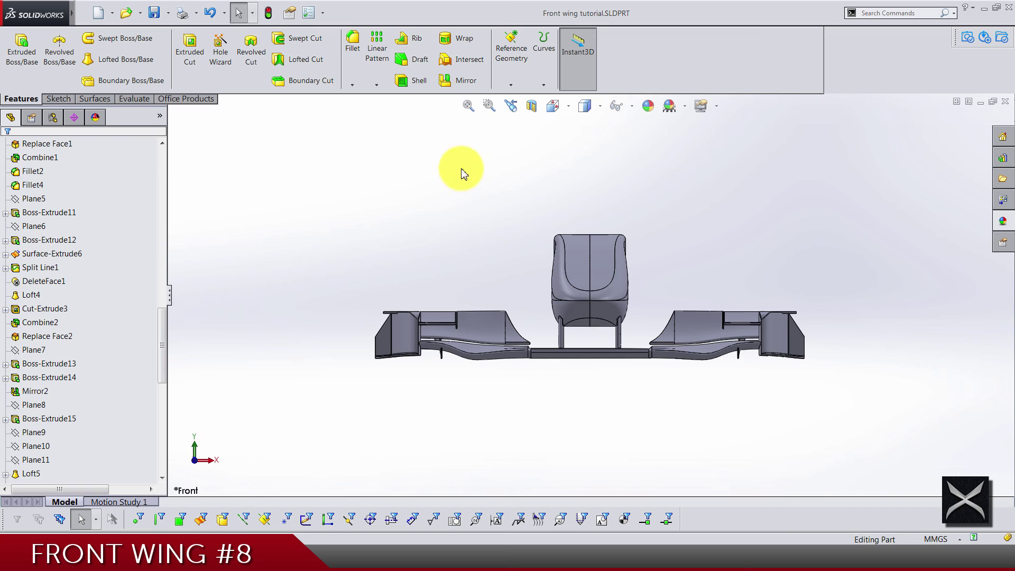
{"action": "left_click", "coordinate": [564, 114]}
{"action": "left_click", "coordinate": [599, 173]}
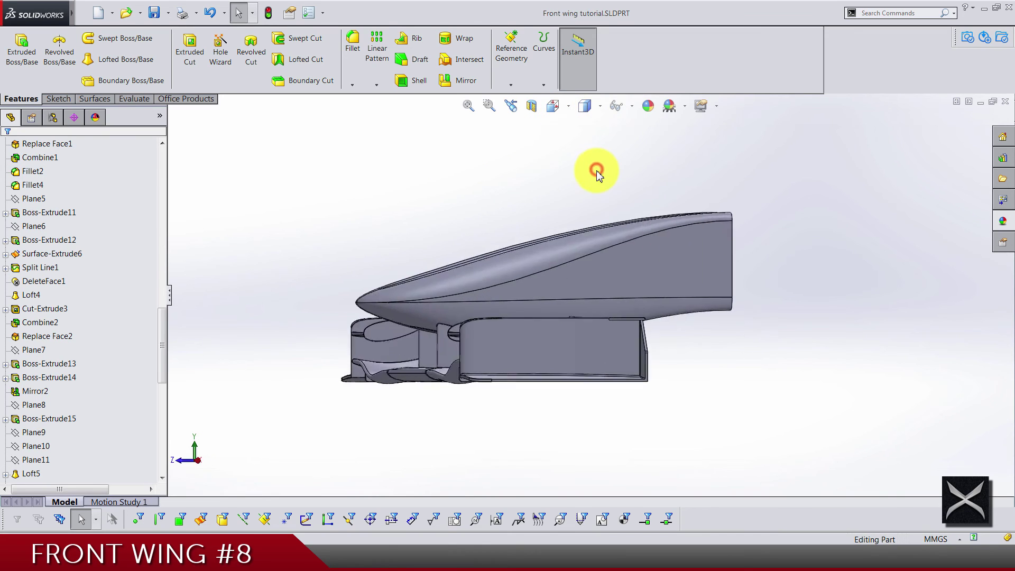
Return to the Top view and zoom in and out on the wing.
{"action": "left_click", "coordinate": [553, 108]}
{"action": "left_click", "coordinate": [573, 149]}
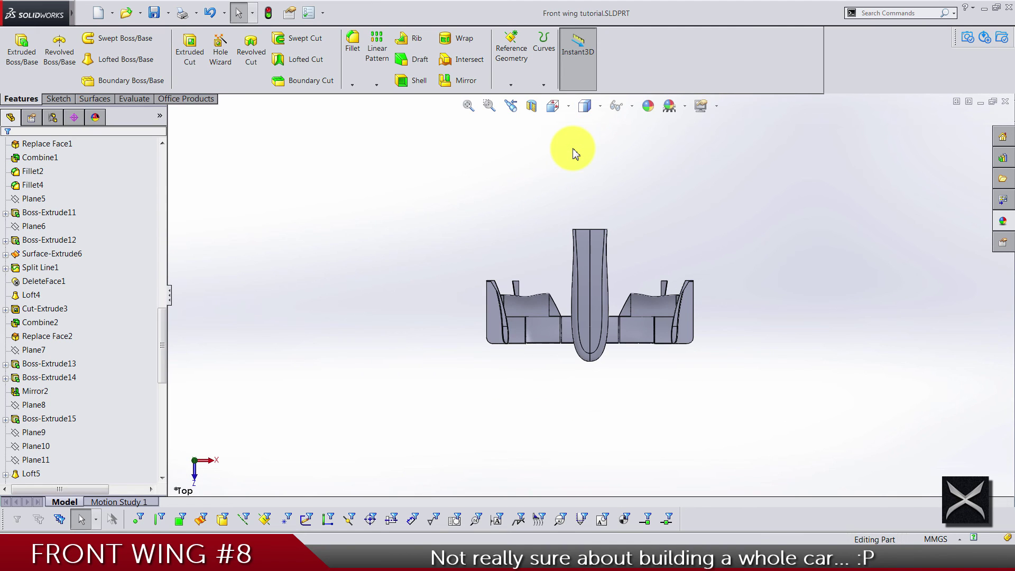
{"action": "scroll", "coordinate": [597, 287], "scroll_direction": "down", "scroll_amount": 3}
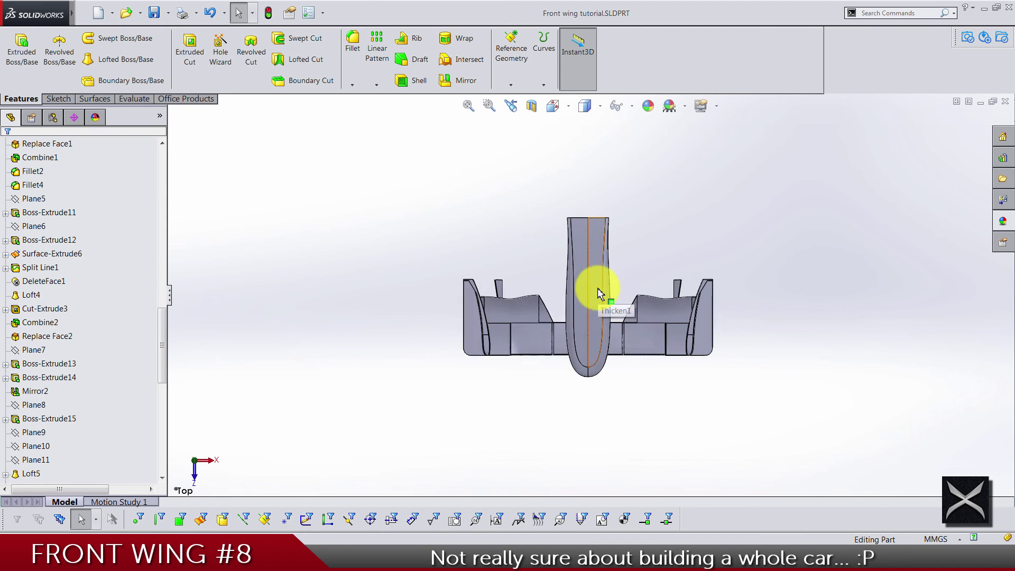
{"action": "scroll", "coordinate": [597, 288], "scroll_direction": "down", "scroll_amount": 2}
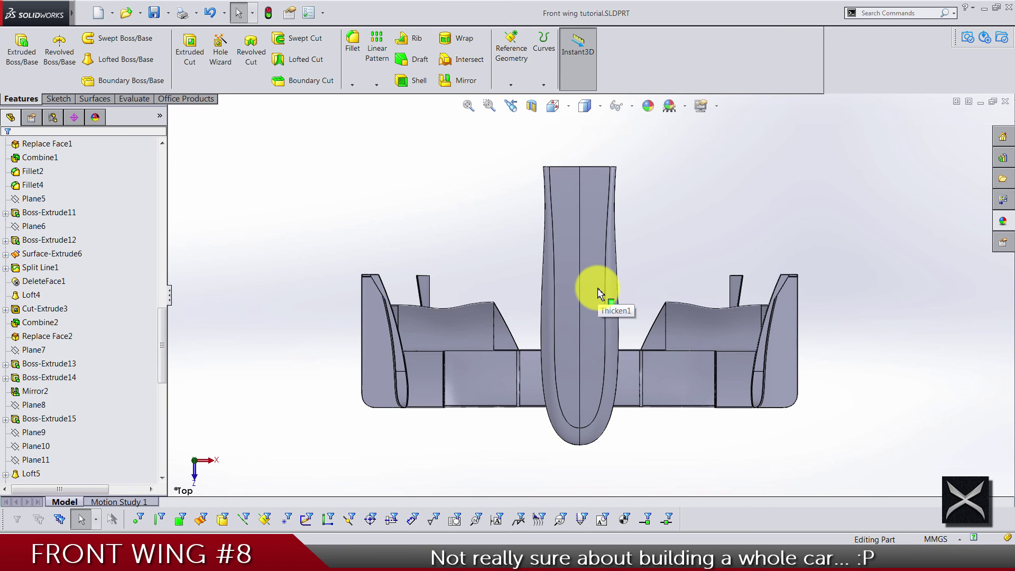
{"action": "scroll", "coordinate": [598, 288], "scroll_direction": "up", "scroll_amount": 2}
{"action": "scroll", "coordinate": [597, 287], "scroll_direction": "down", "scroll_amount": 2}
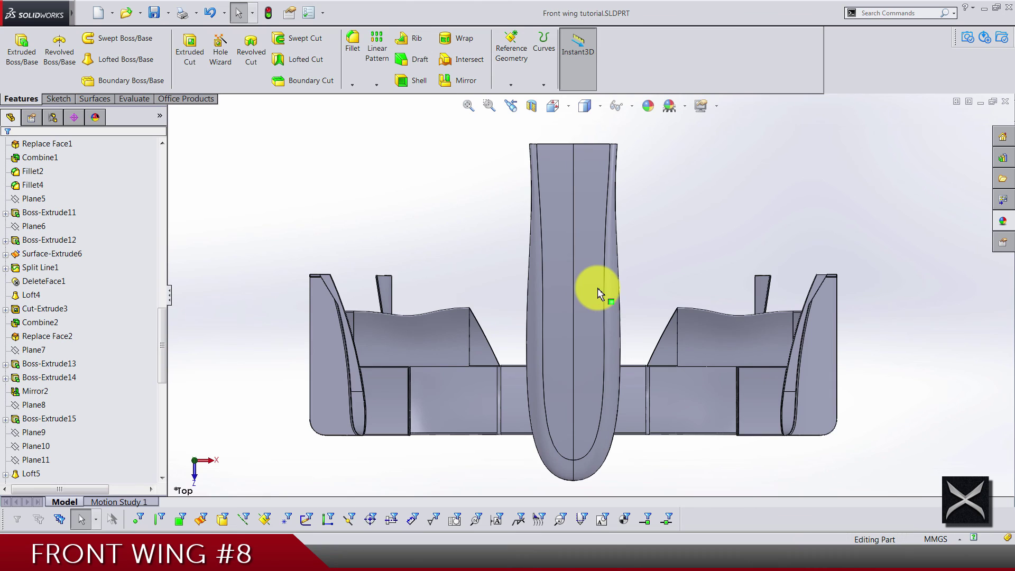
{"action": "scroll", "coordinate": [598, 288], "scroll_direction": "up", "scroll_amount": 3}
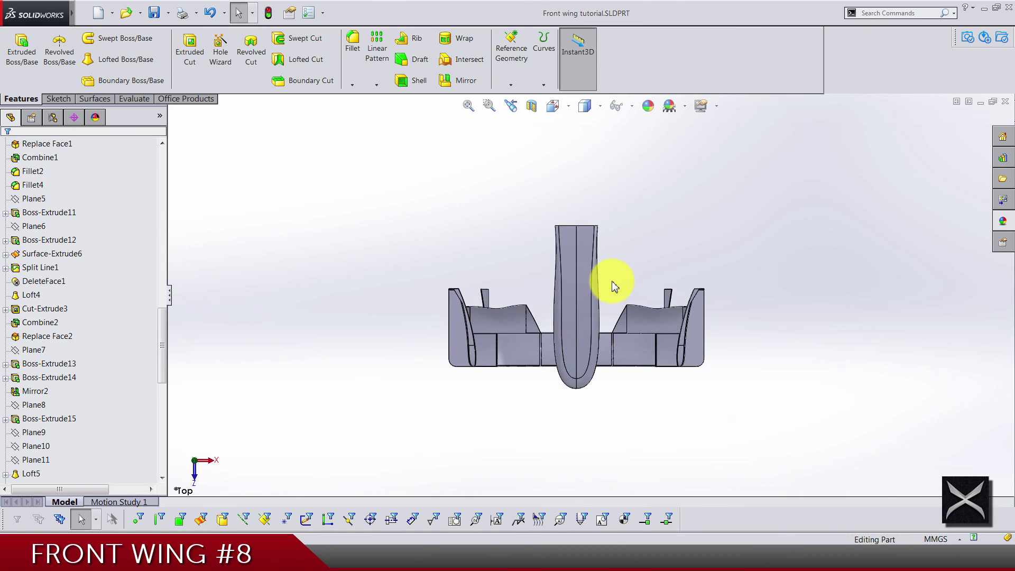
{"action": "scroll", "coordinate": [613, 285], "scroll_direction": "down", "scroll_amount": 2}
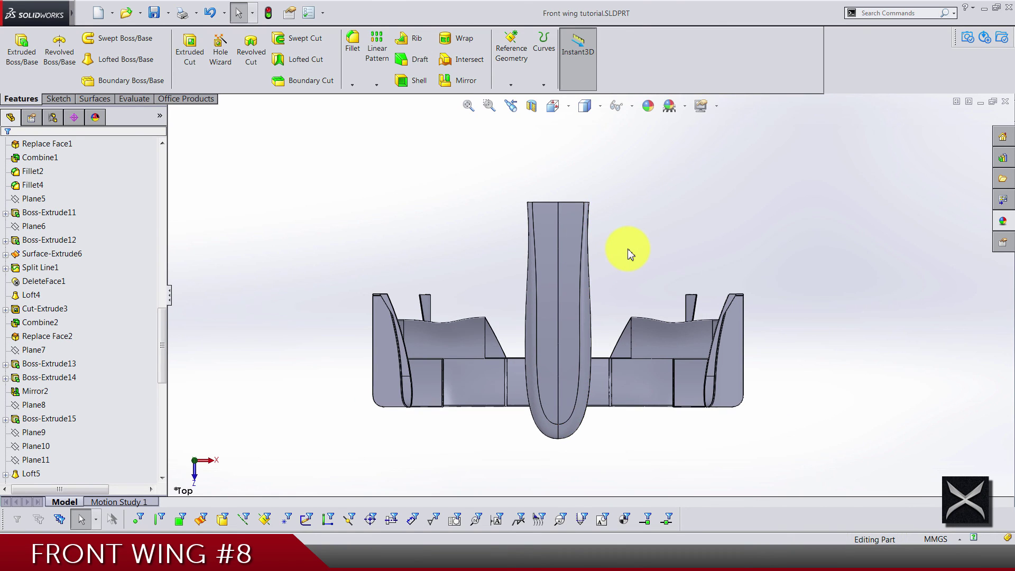